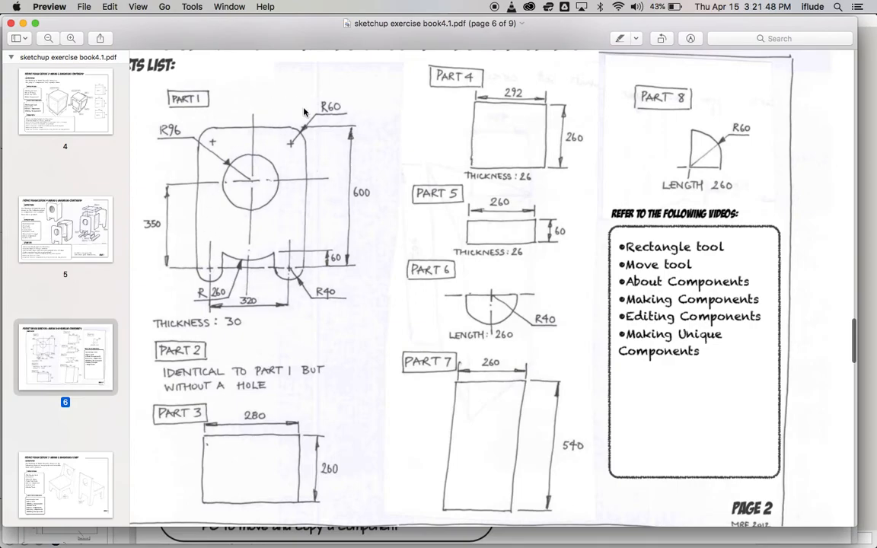
Compare the rectangle in SketchUp with the Part 1 drawing in Preview, examining its radii, hole position and bottom cutout dimensions
key(super+Tab)
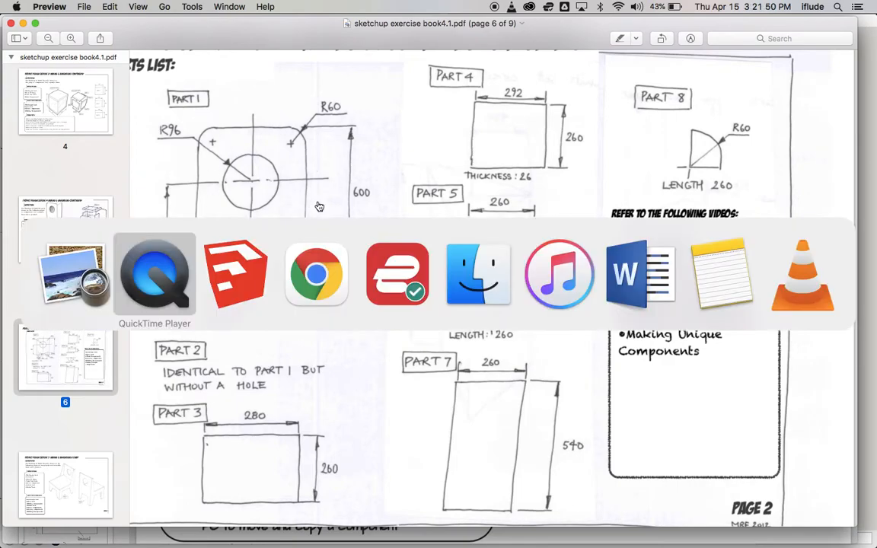
key(super+Tab)
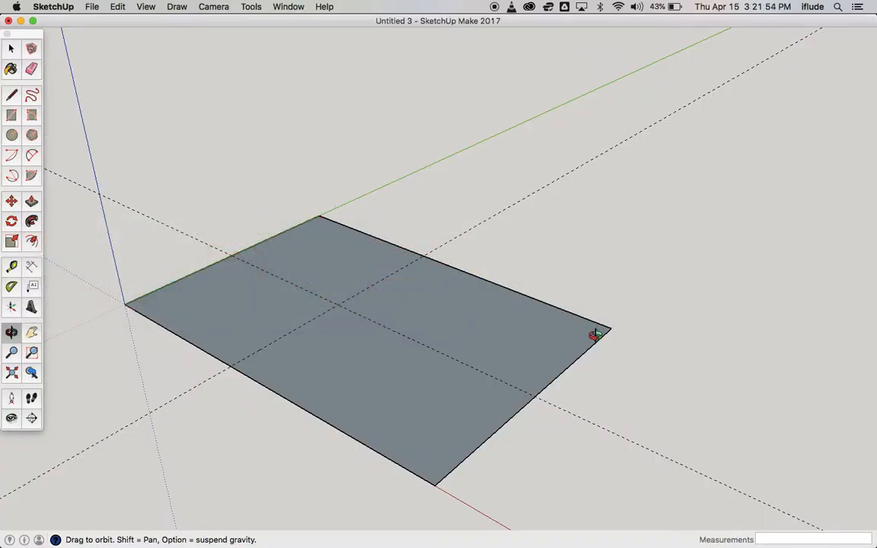
key(super+Tab)
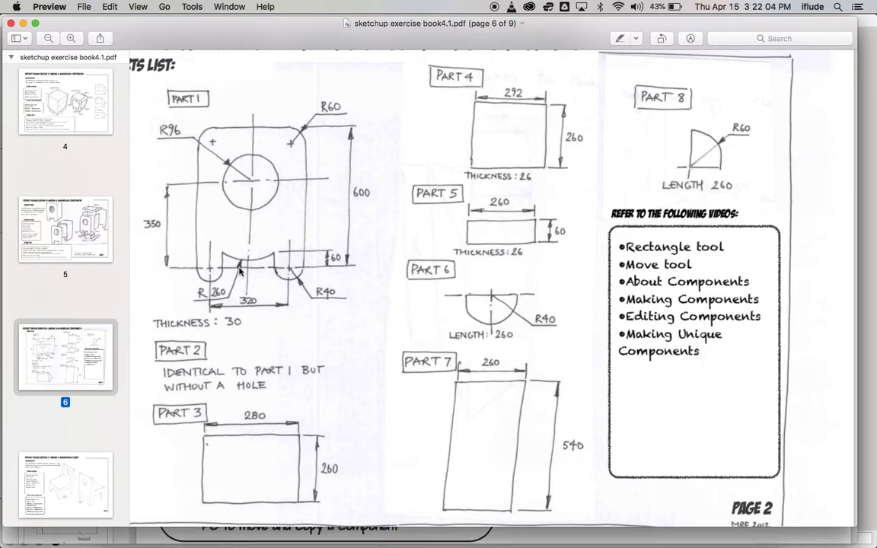
scroll(240, 271, down, 1)
scroll(240, 271, up, 5)
scroll(257, 263, left, 3)
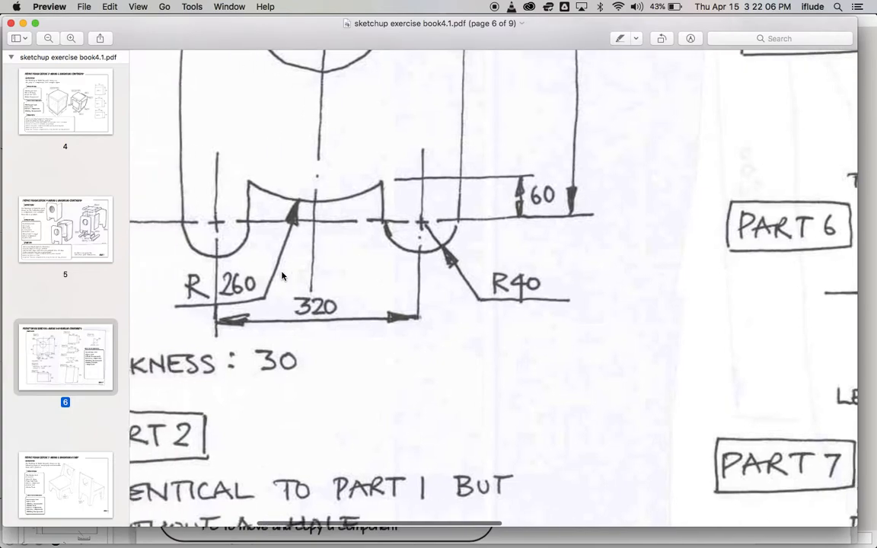
scroll(245, 244, left, 1)
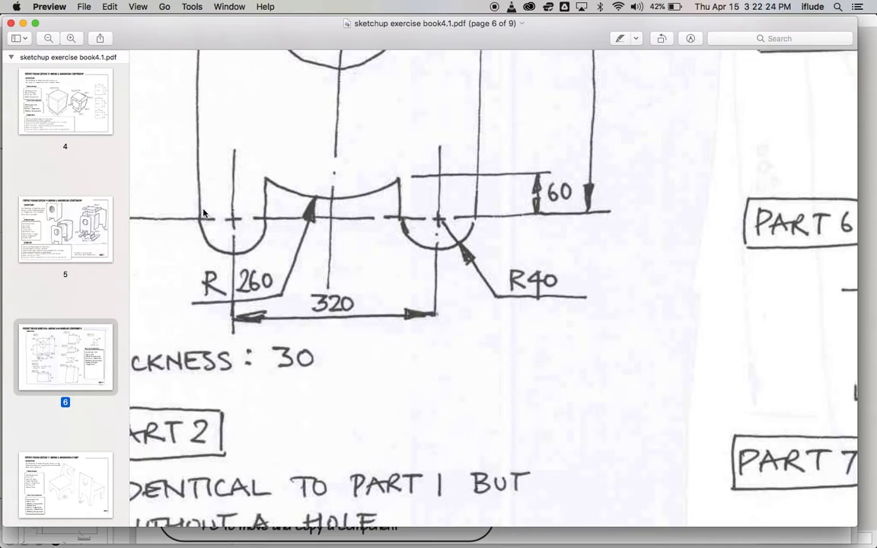
scroll(204, 213, up, 5)
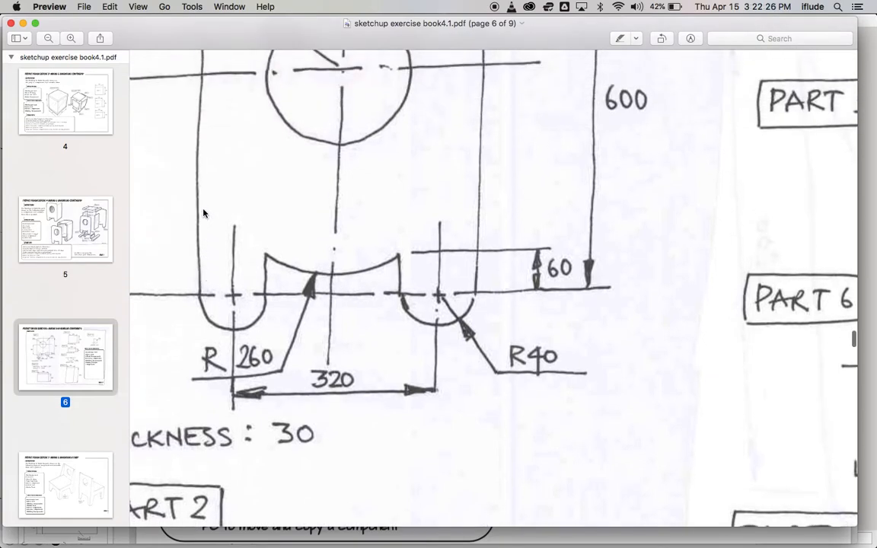
scroll(224, 200, left, 2)
scroll(223, 199, up, 2)
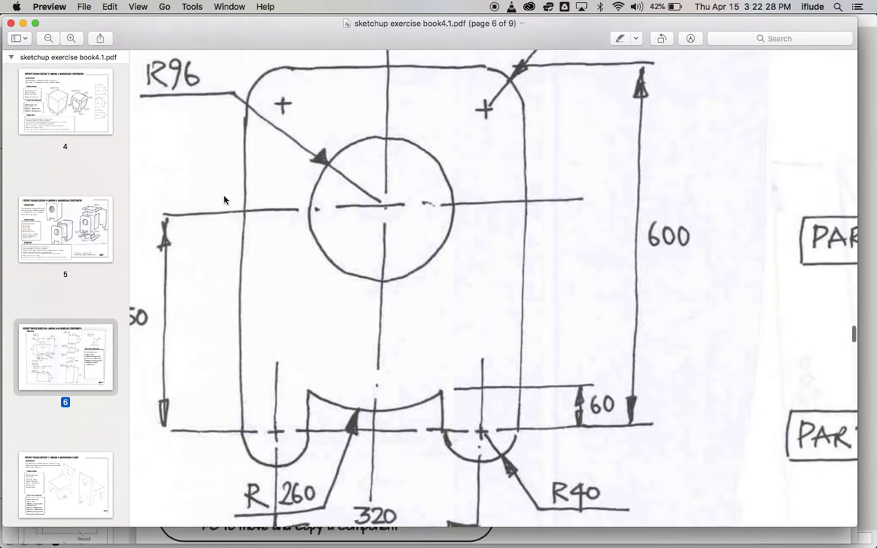
scroll(223, 199, left, 2)
key(super+Tab)
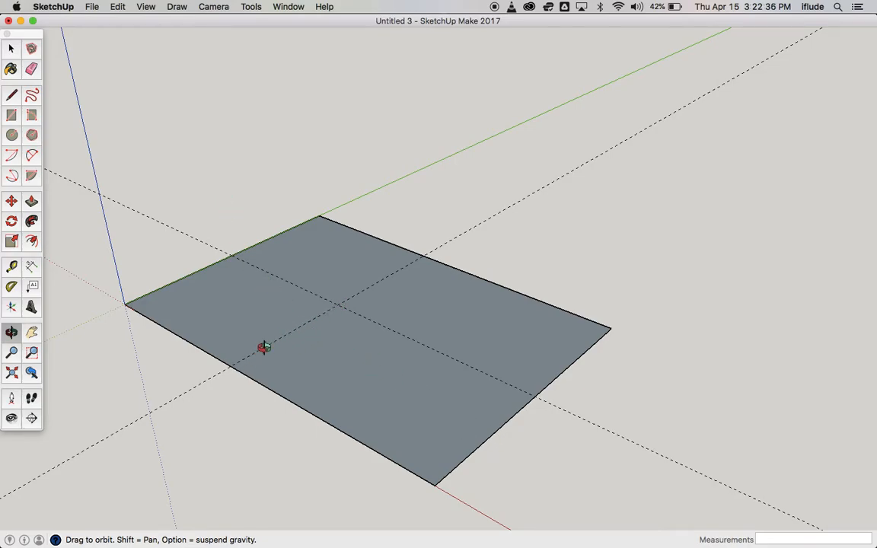
key(super+Tab)
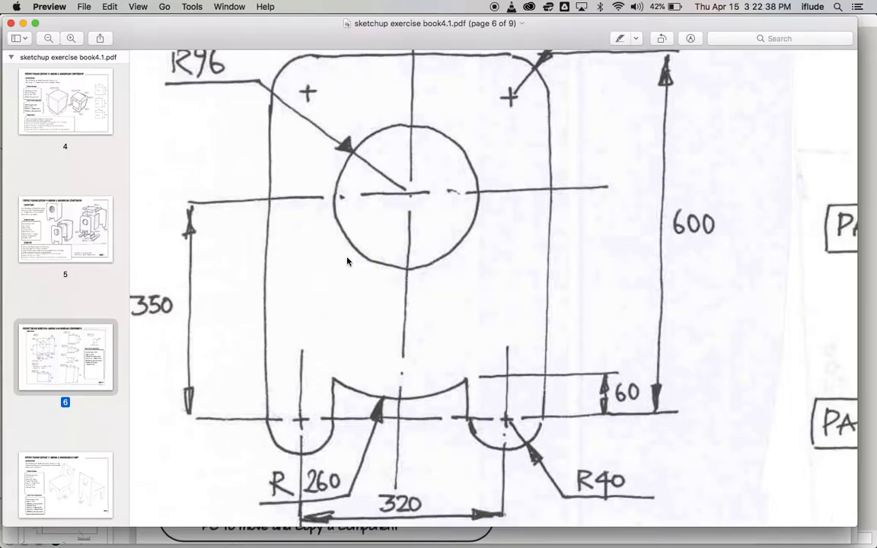
scroll(166, 248, left, 3)
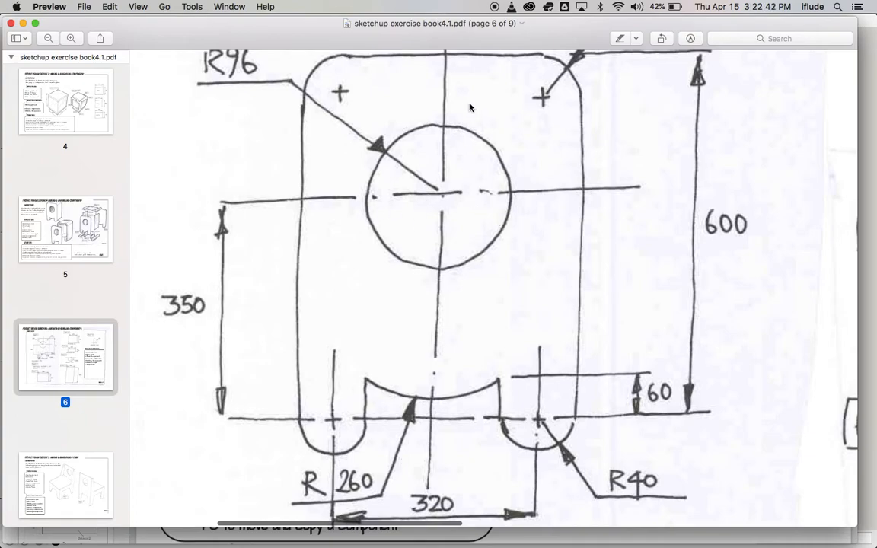
Switch to SketchUp and draw a 96 mm radius circle centred where the two guides cross on the rectangle
key(super+Tab)
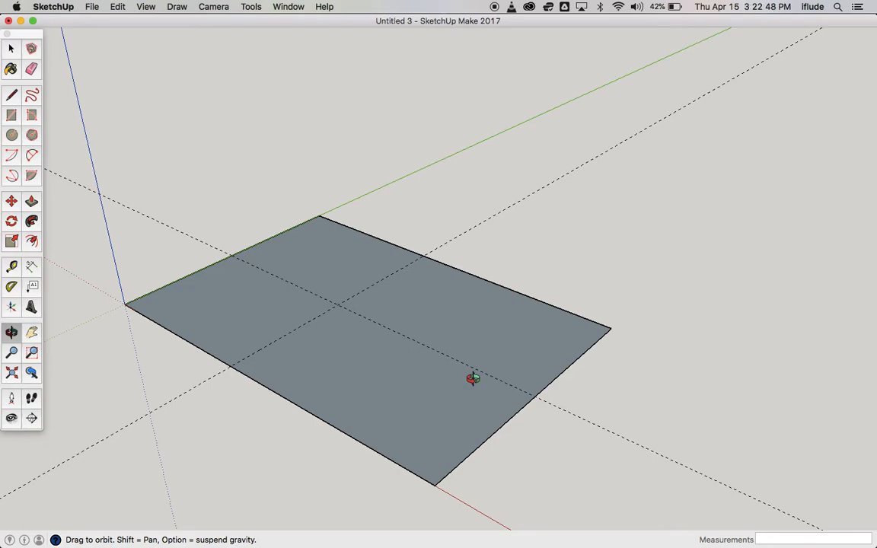
click(13, 139)
key(super+Tab)
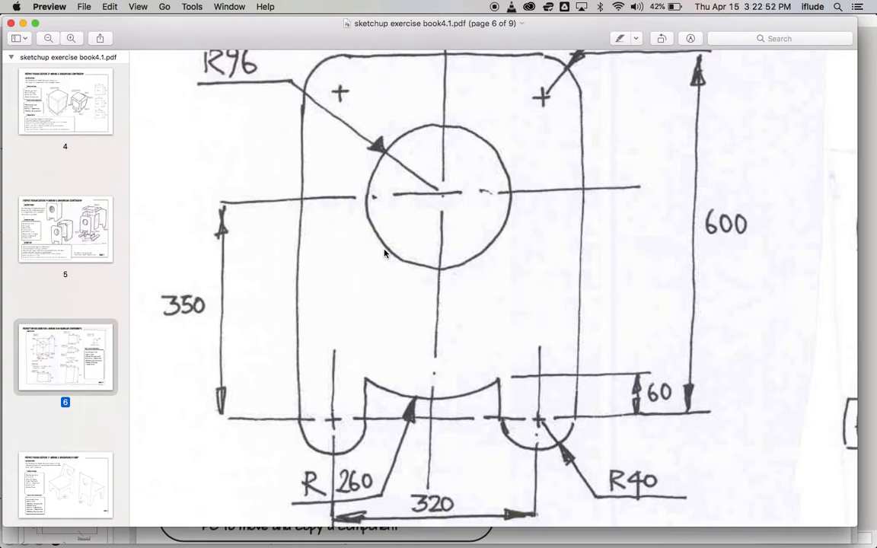
scroll(385, 254, up, 3)
key(super+Tab)
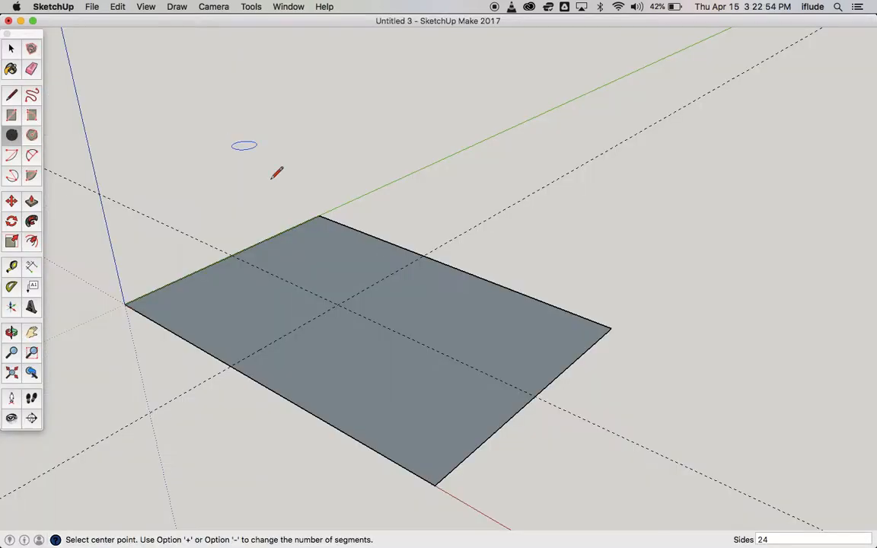
click(337, 304)
click(256, 287)
text(96)
key(Return)
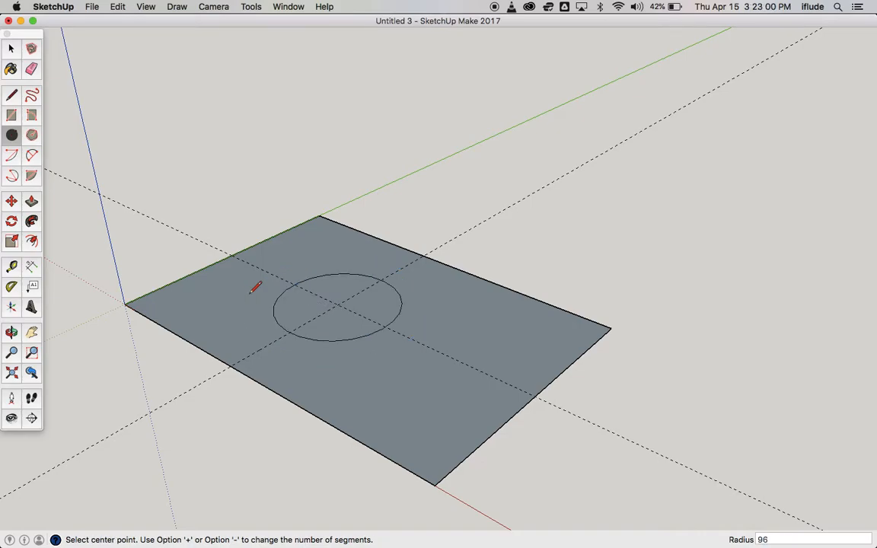
Delete the face inside the circle to open the hole in the plate
click(11, 50)
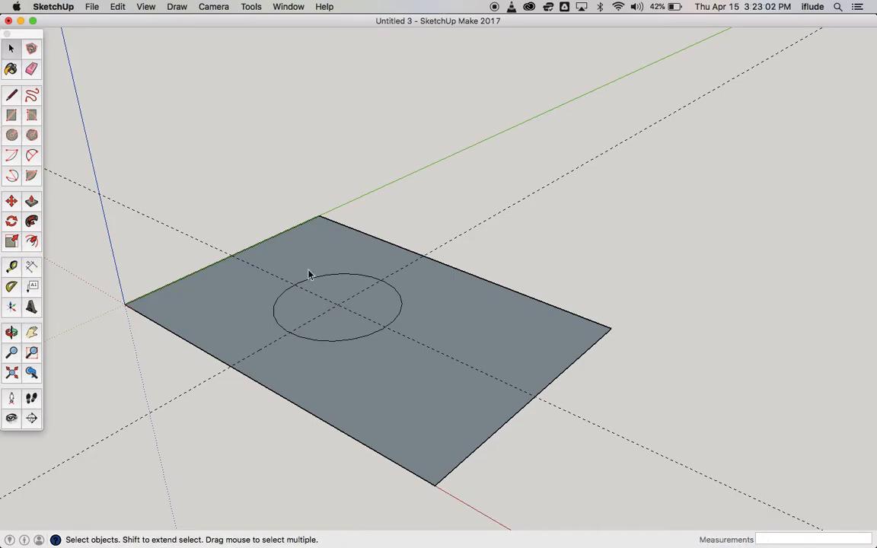
click(302, 306)
key(Delete)
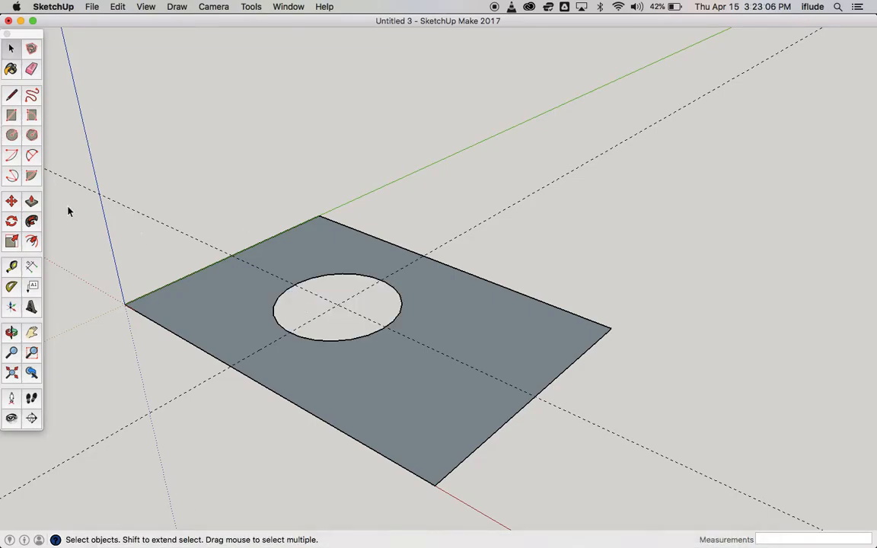
Round both plate corners at the end nearest the hole with 60 mm radius tangent arcs, trimming the corners away
click(32, 155)
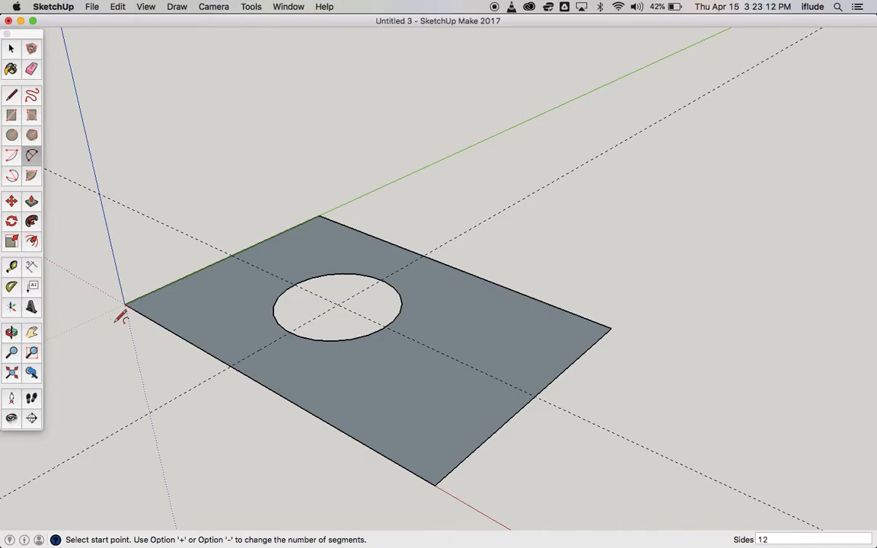
scroll(122, 314, up, 5)
scroll(118, 305, up, 1)
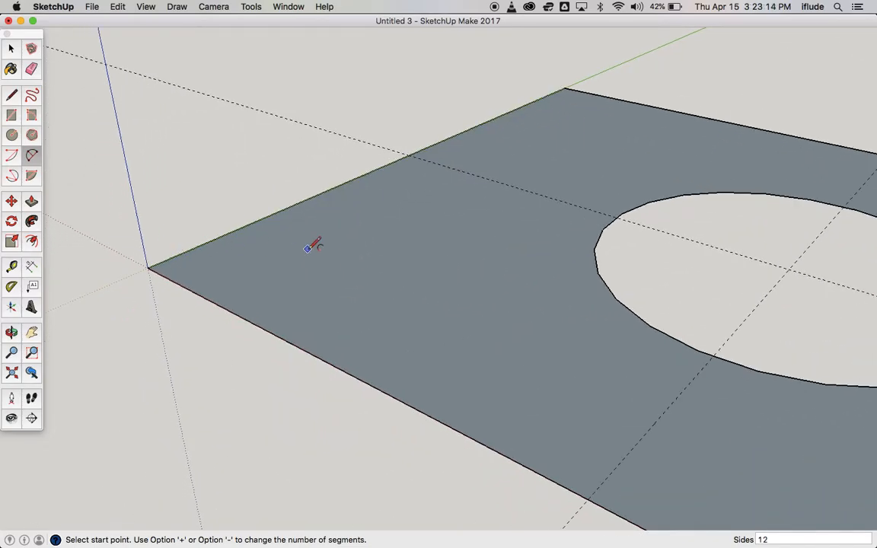
click(270, 332)
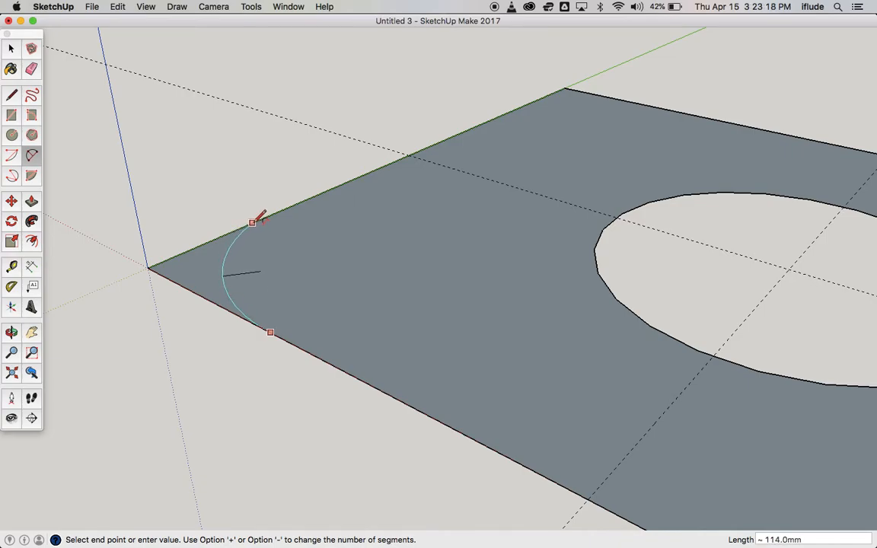
click(287, 207)
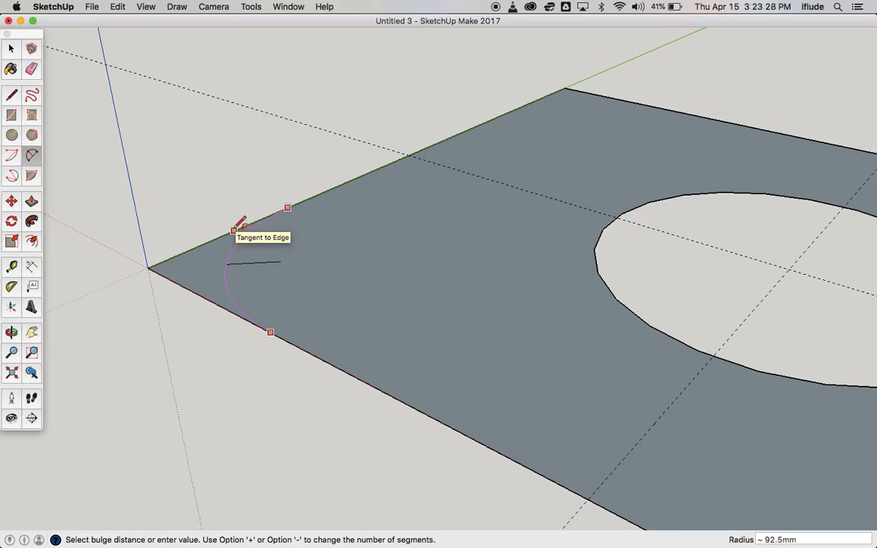
text(60)
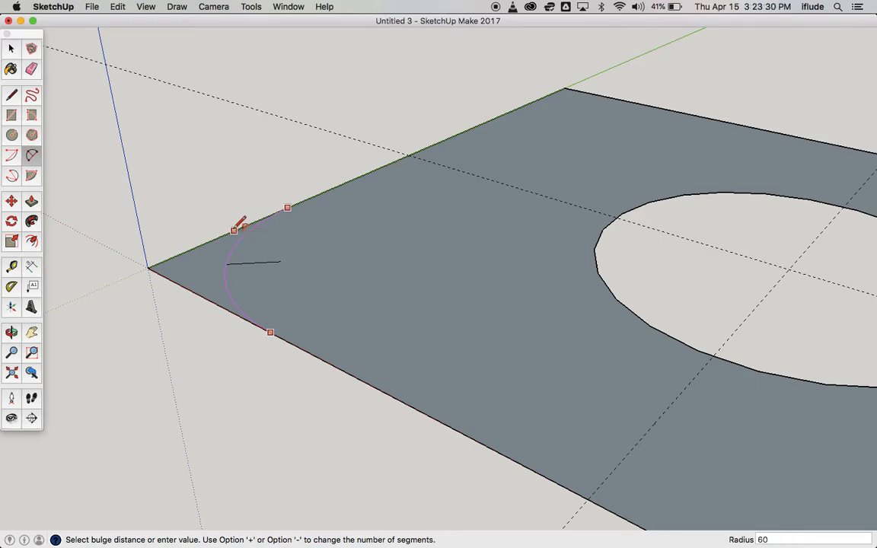
key(Return)
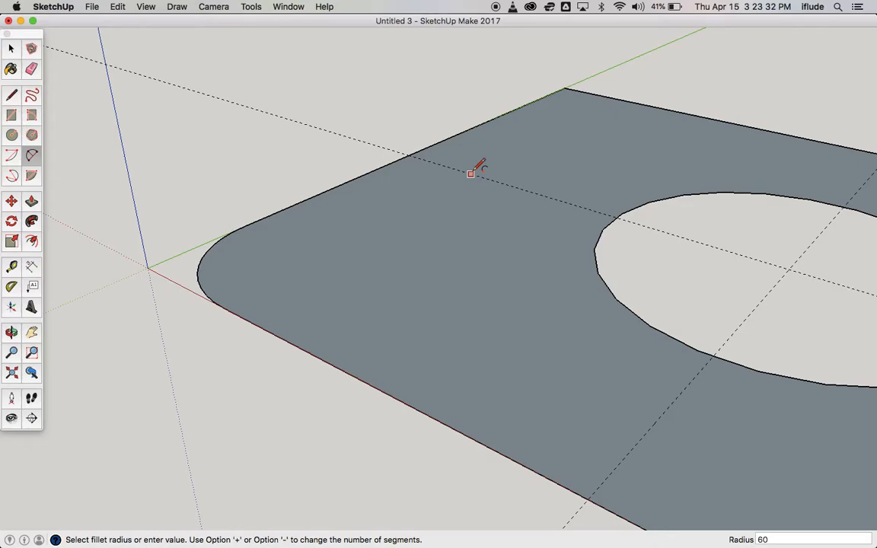
double_click(567, 100)
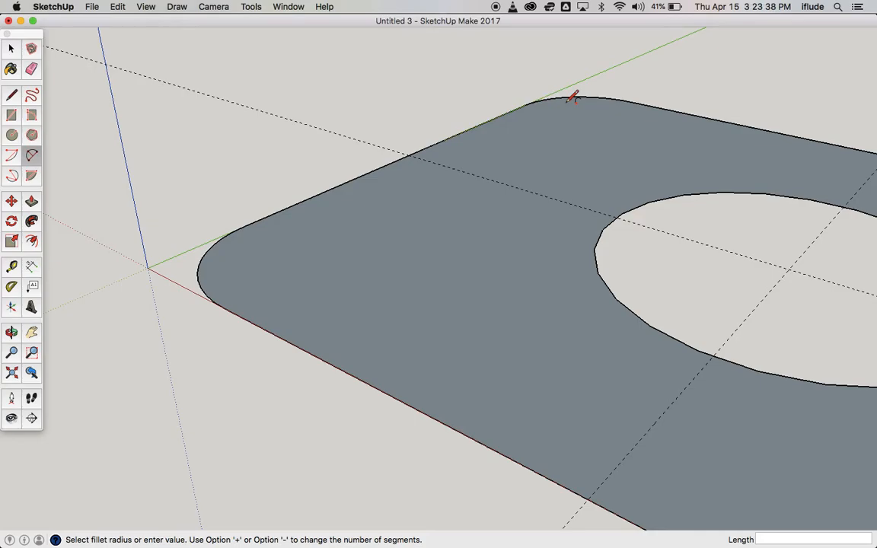
Bring the plate's square end into view and examine the leg and bottom cutout dimensions of Part 1 in Preview
scroll(573, 98, down, 5)
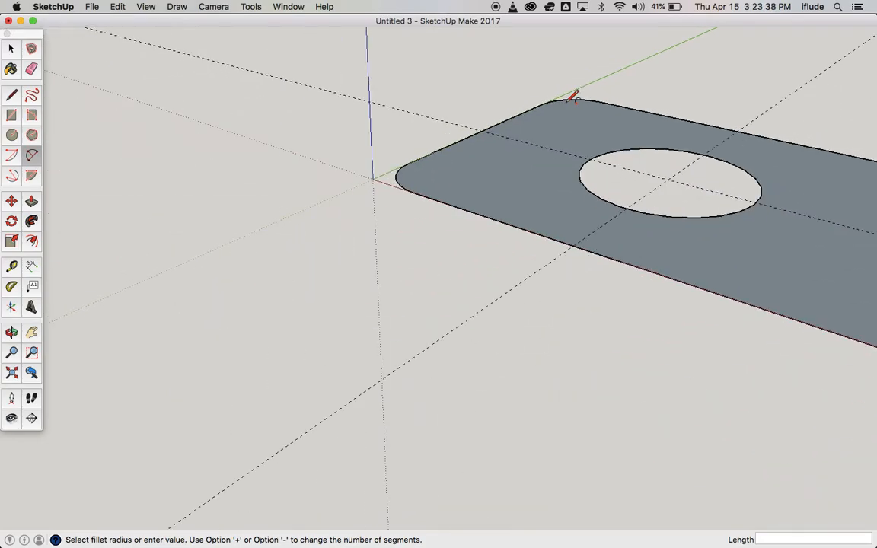
click(31, 333)
drag(448, 254, 182, 319)
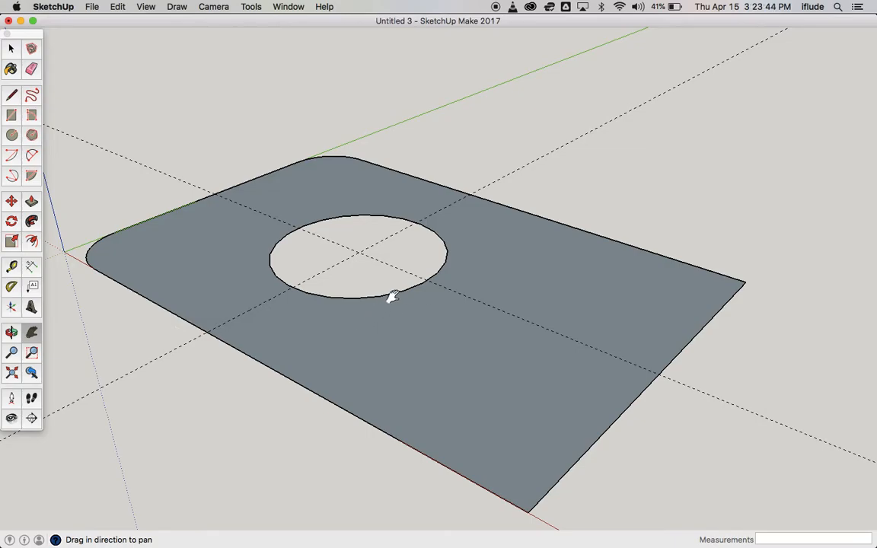
key(super+Tab)
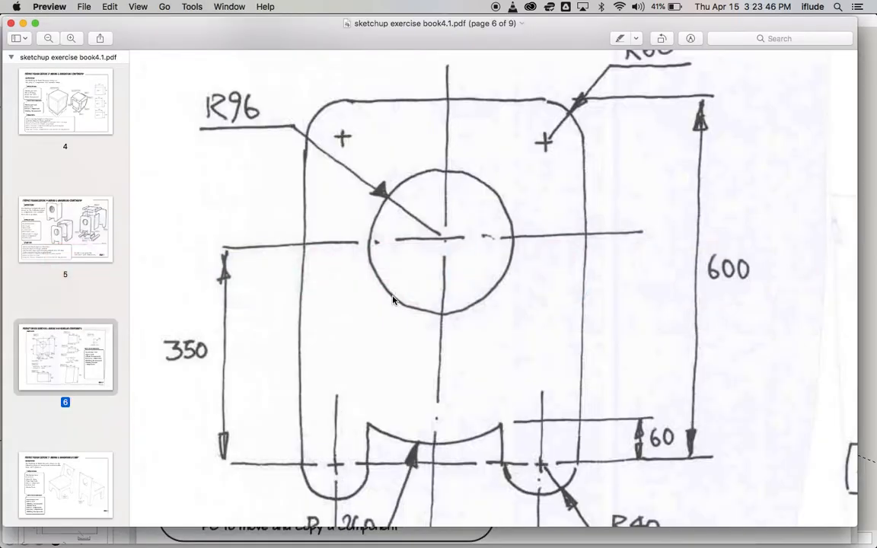
scroll(523, 295, down, 3)
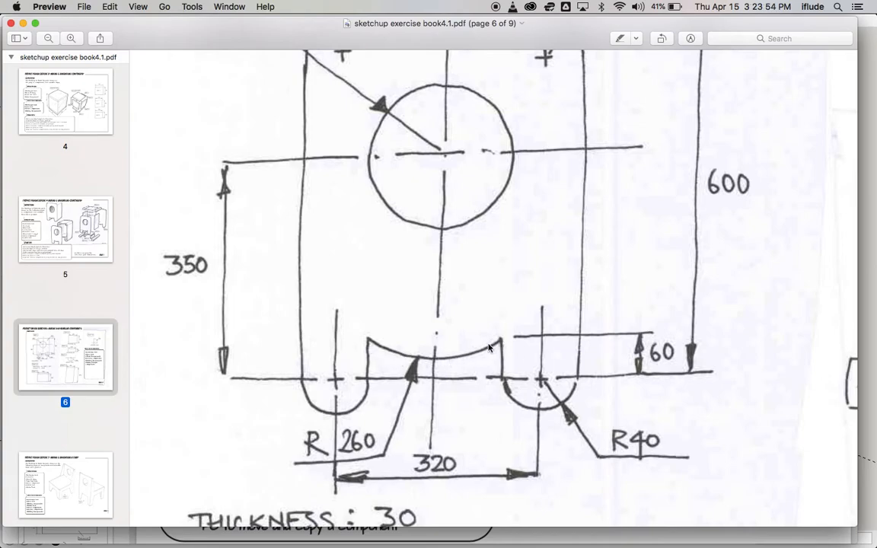
key(super+Tab)
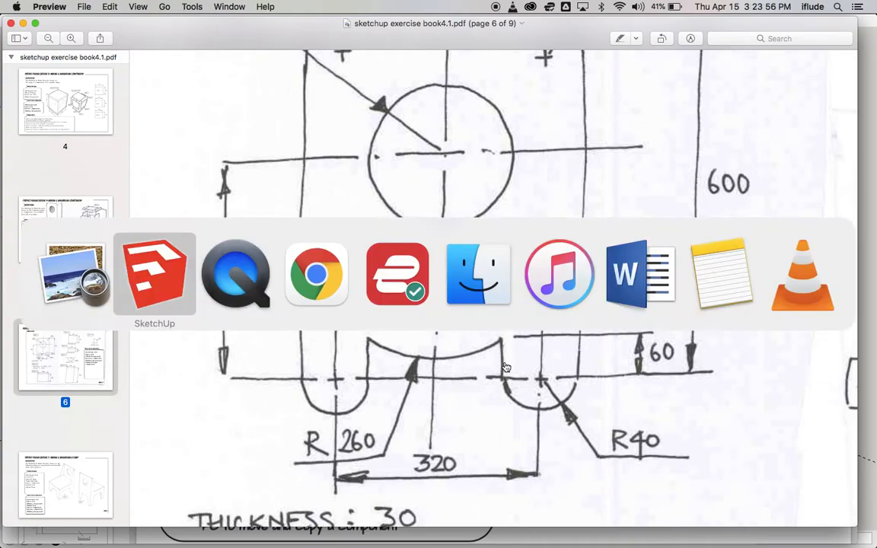
key(super+Tab)
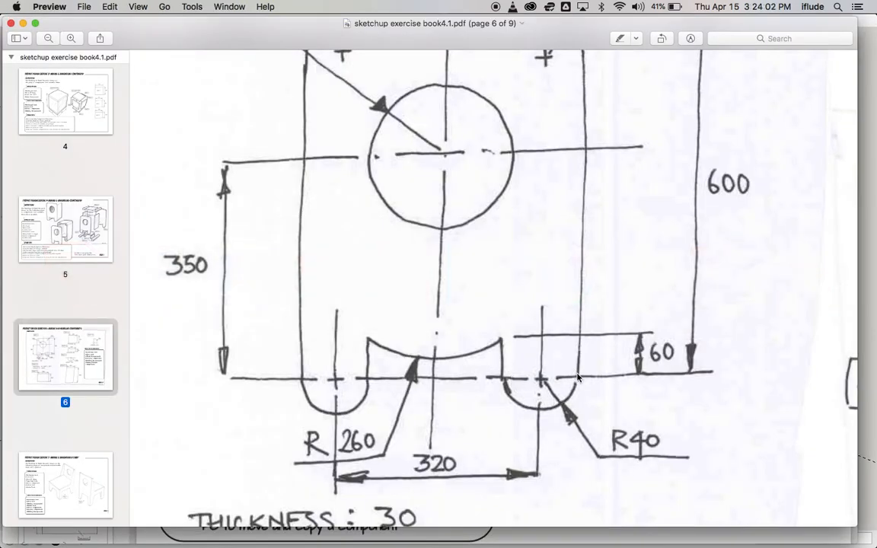
key(super+Tab)
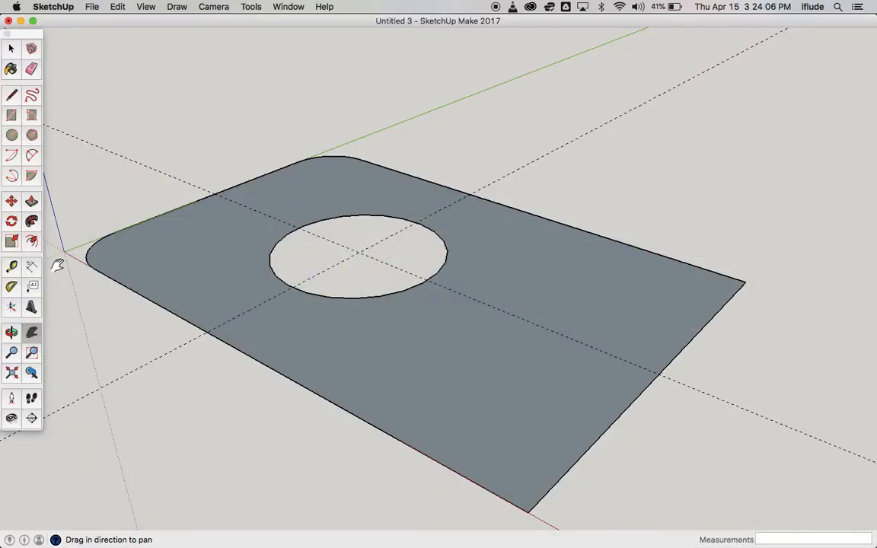
Place guides parallel to both long edges of the plate, each 80 mm inside its edge
click(11, 268)
click(449, 468)
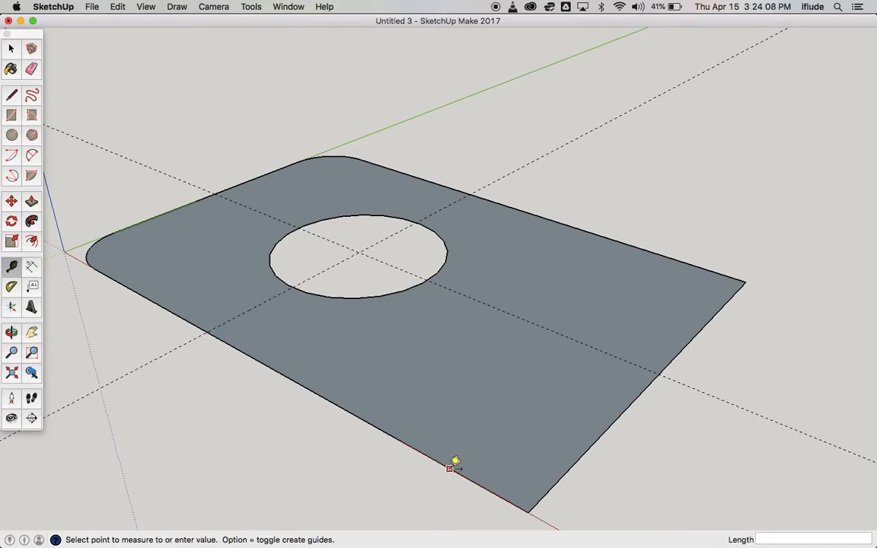
text(60.0mm)
key(Return)
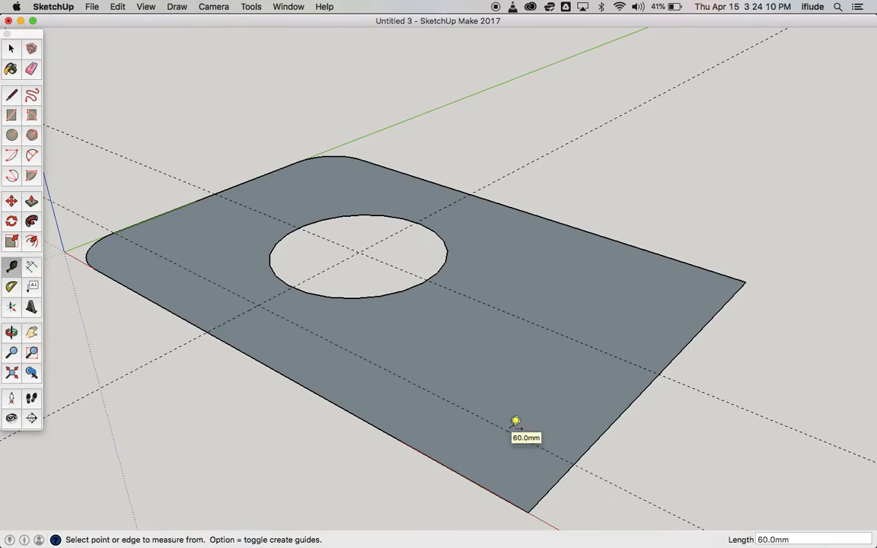
click(693, 263)
click(645, 299)
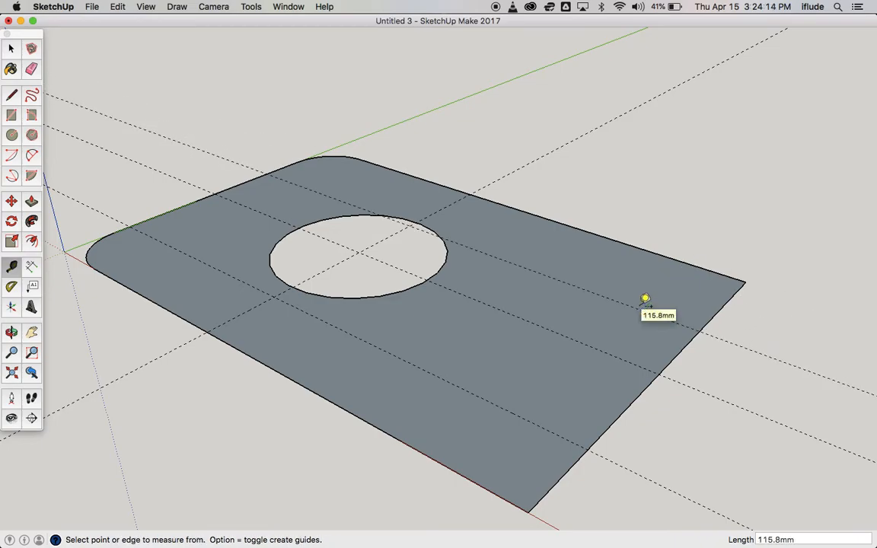
text(80)
key(Return)
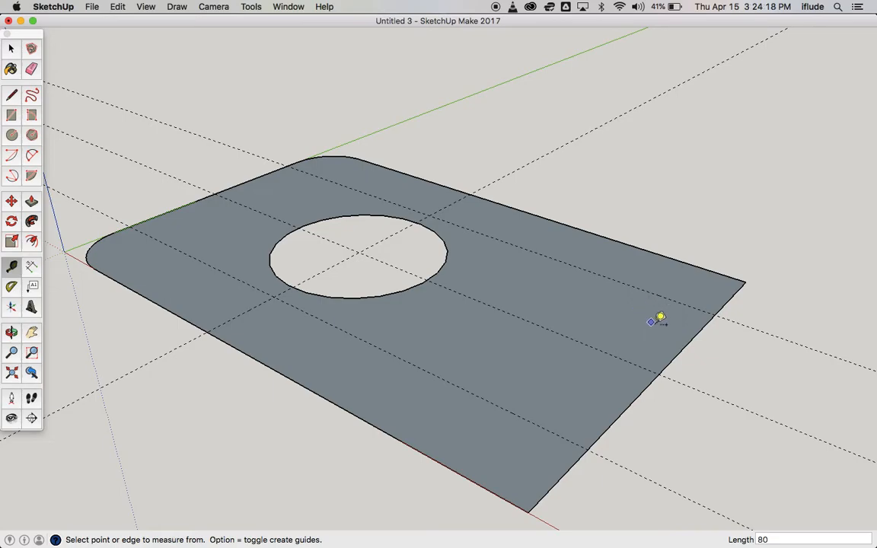
Place a guide 60 mm inside the plate's square end and draw lines along both leg guides from the end edge to it
click(691, 339)
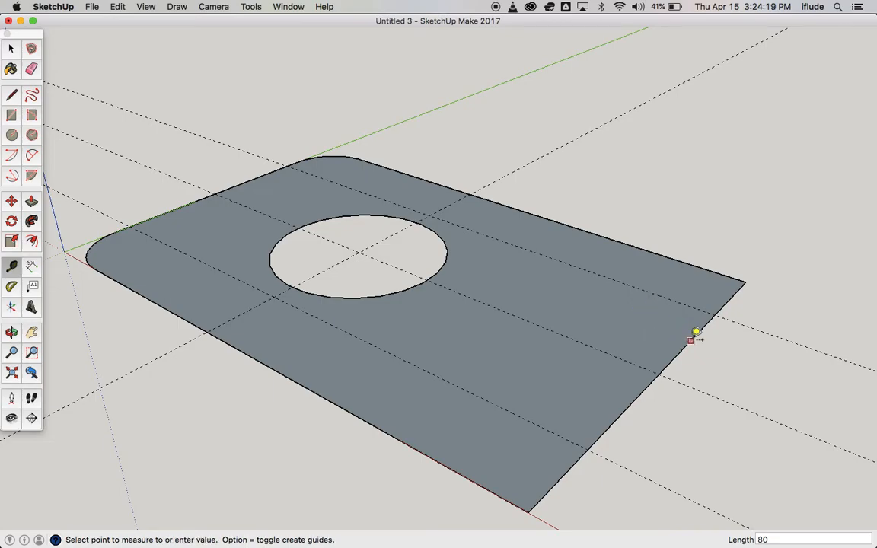
click(616, 300)
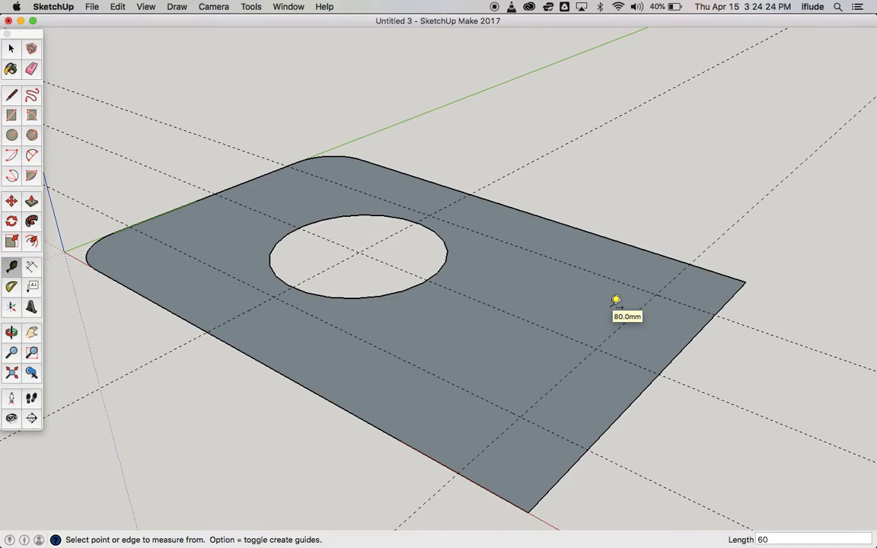
click(12, 94)
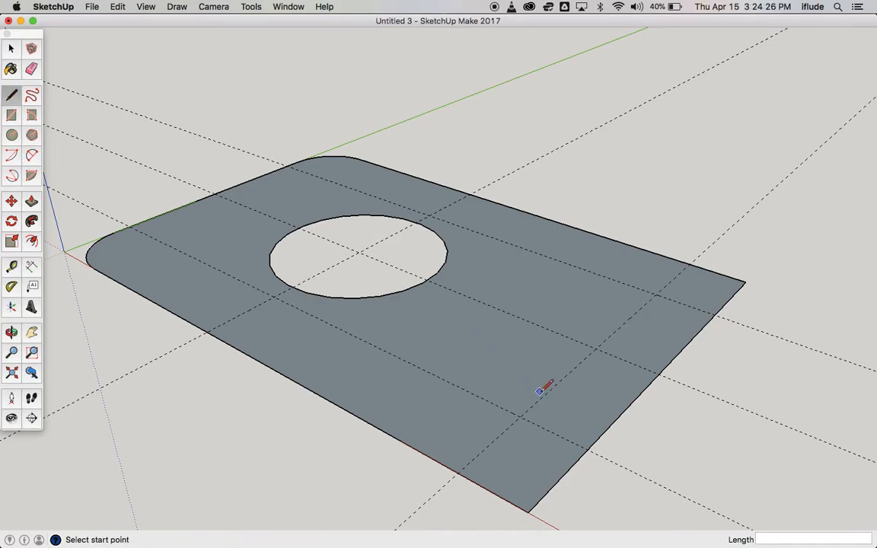
click(587, 449)
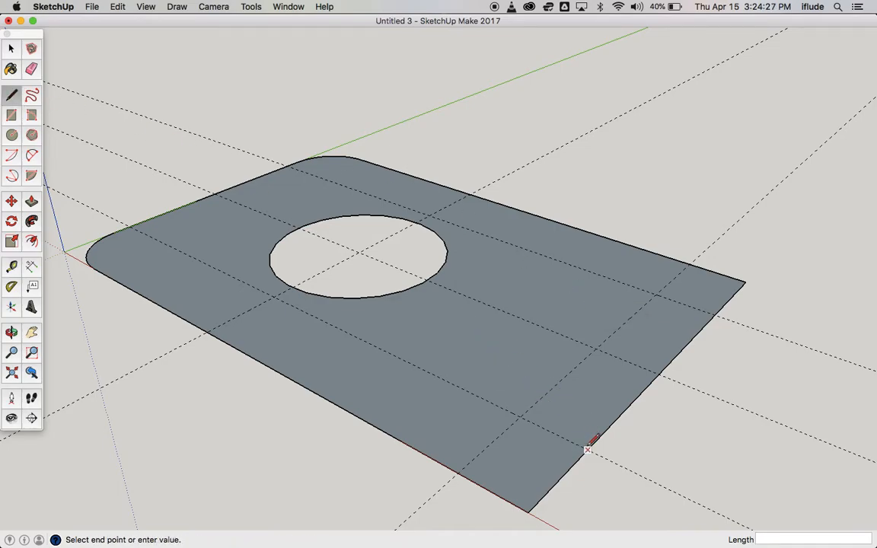
click(519, 417)
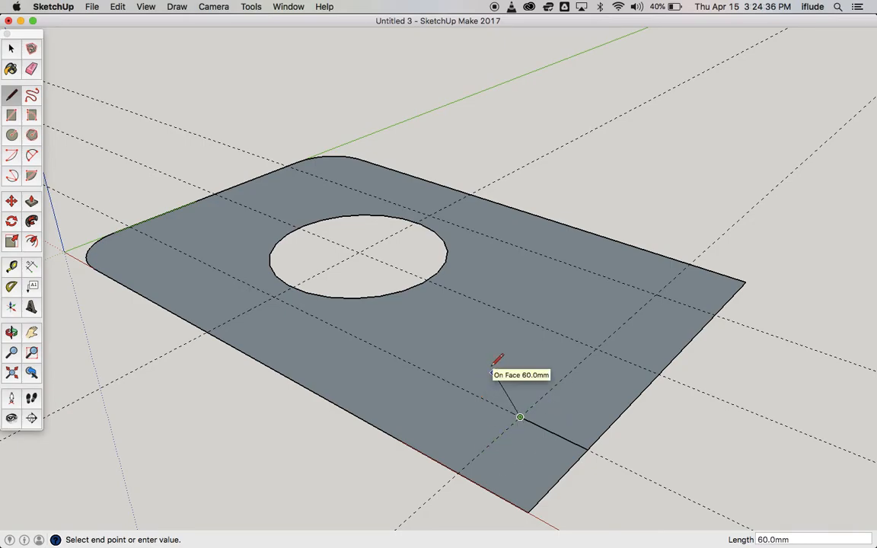
key(Escape)
click(714, 314)
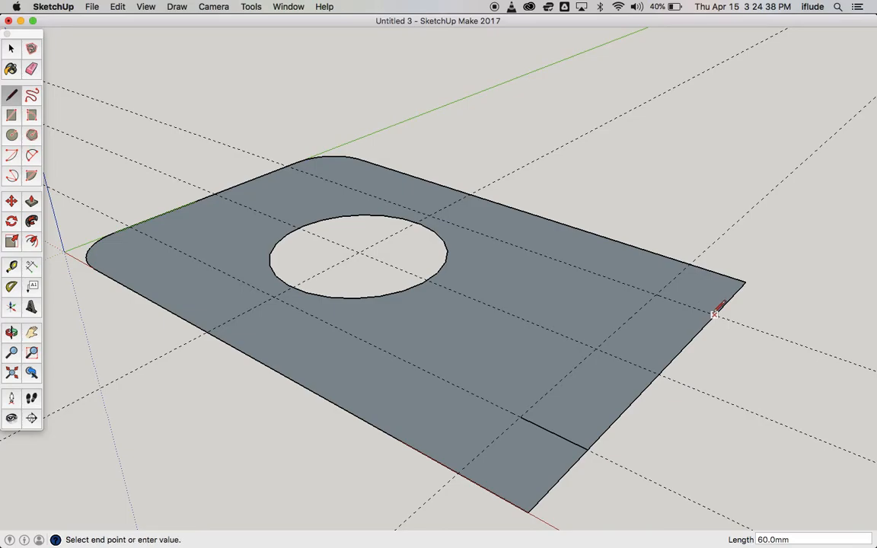
click(656, 293)
Check the cutout radius in Preview and join the inner ends of both leg lines with a 260 mm radius arc bulging toward the square end
key(super+Tab)
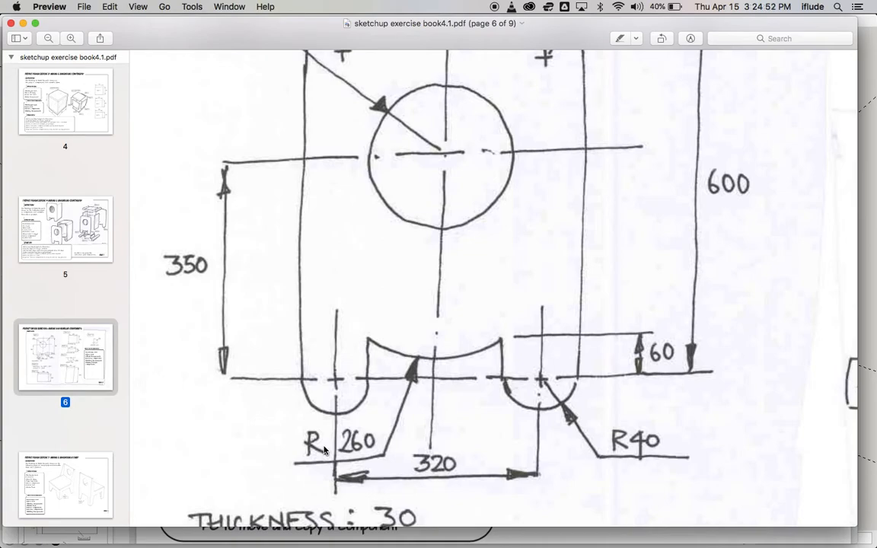
key(super+Tab)
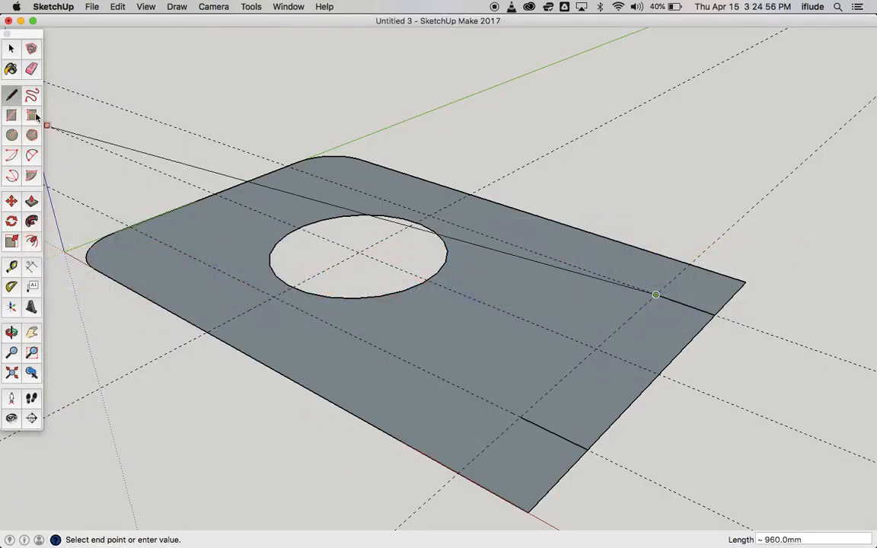
key(Escape)
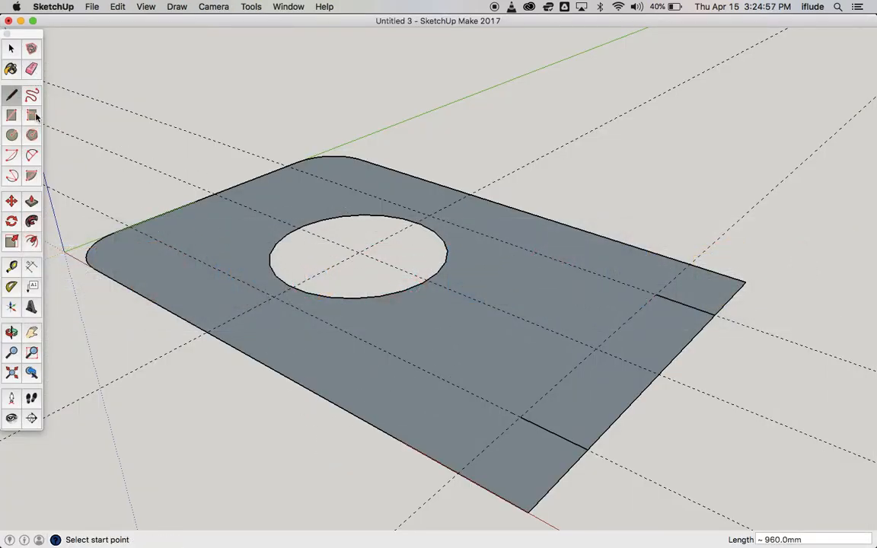
click(33, 154)
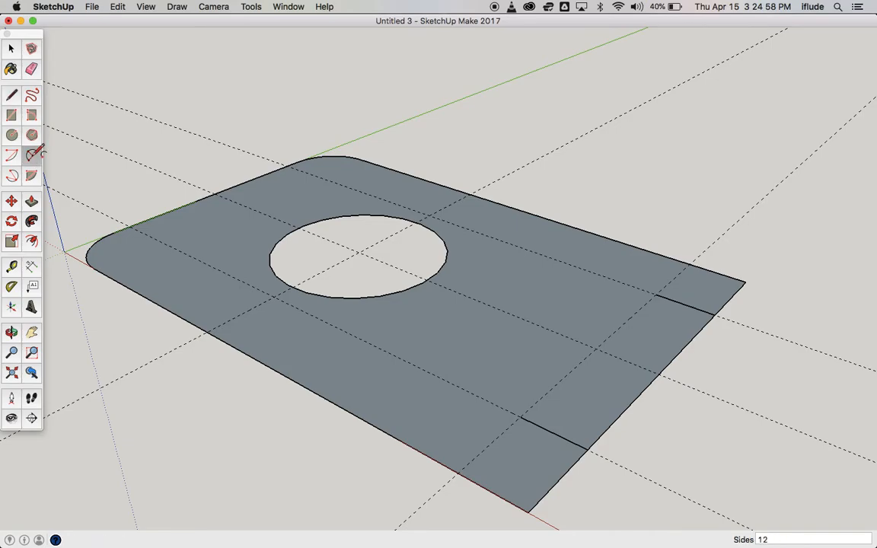
click(520, 417)
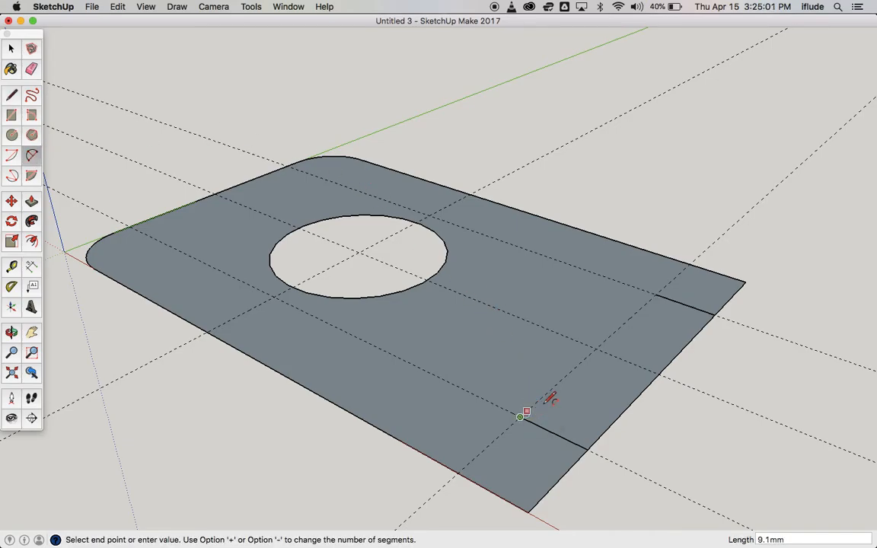
click(655, 294)
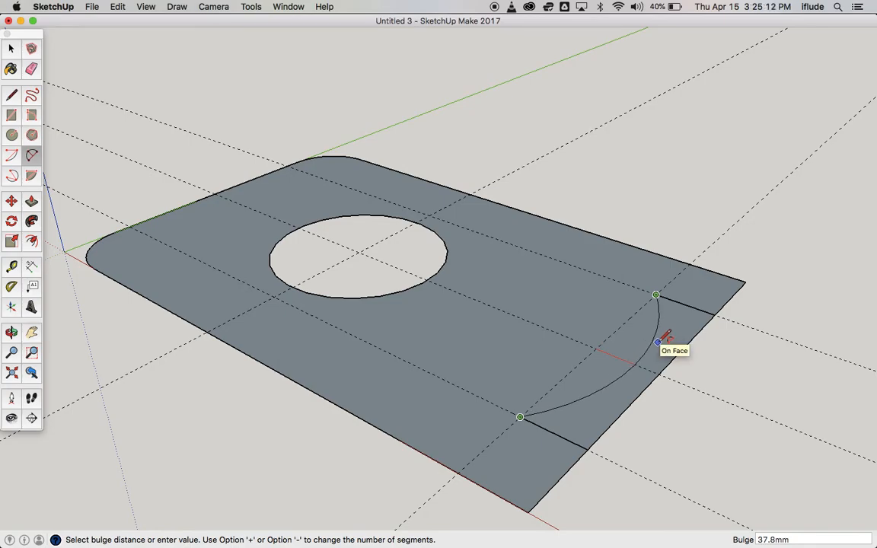
text(260r)
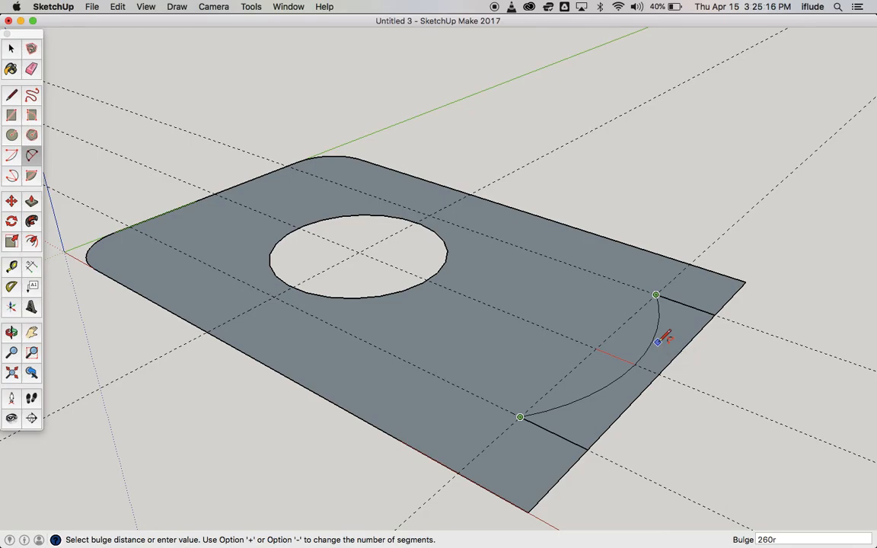
key(Return)
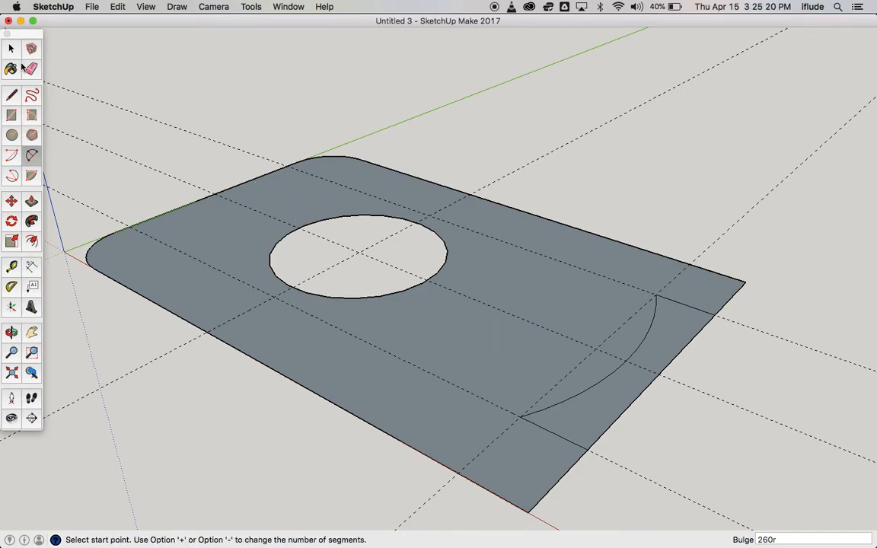
Delete the end edge between the two legs to open the bottom cutout
click(10, 49)
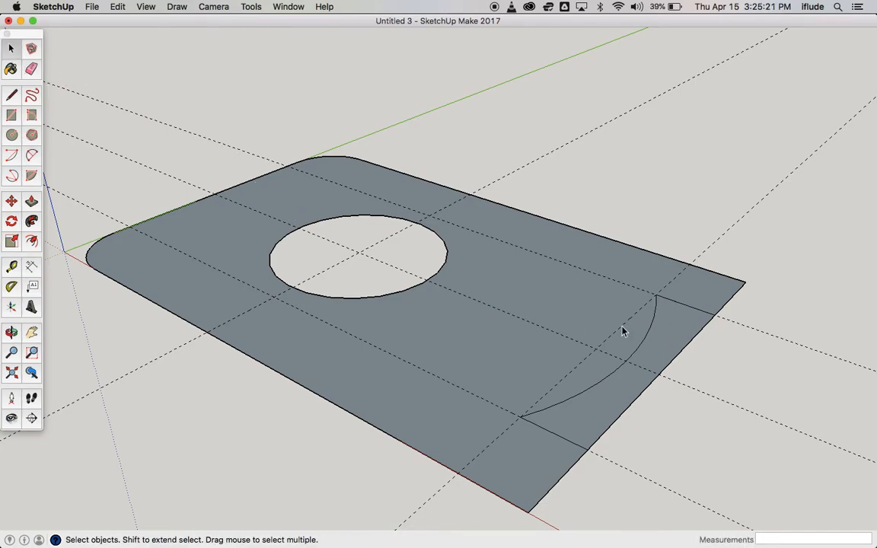
click(690, 343)
key(Delete)
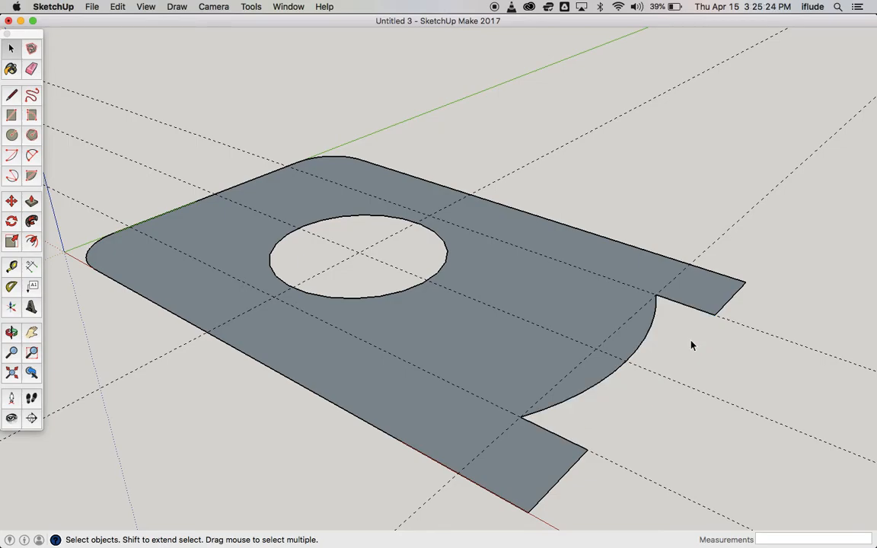
Round both leg ends with outward half-circle arcs spanning each end edge, with a 40 mm bulge
click(31, 156)
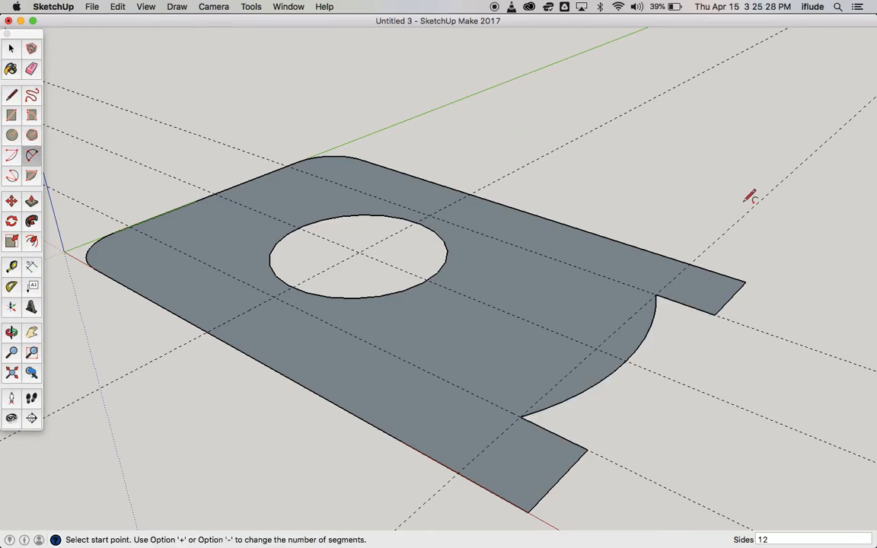
scroll(762, 282, up, 3)
scroll(763, 284, up, 1)
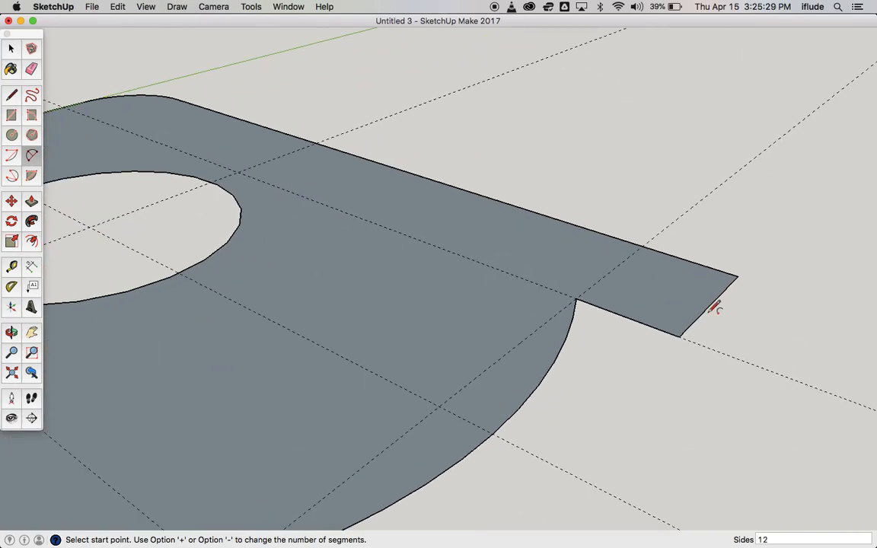
click(678, 336)
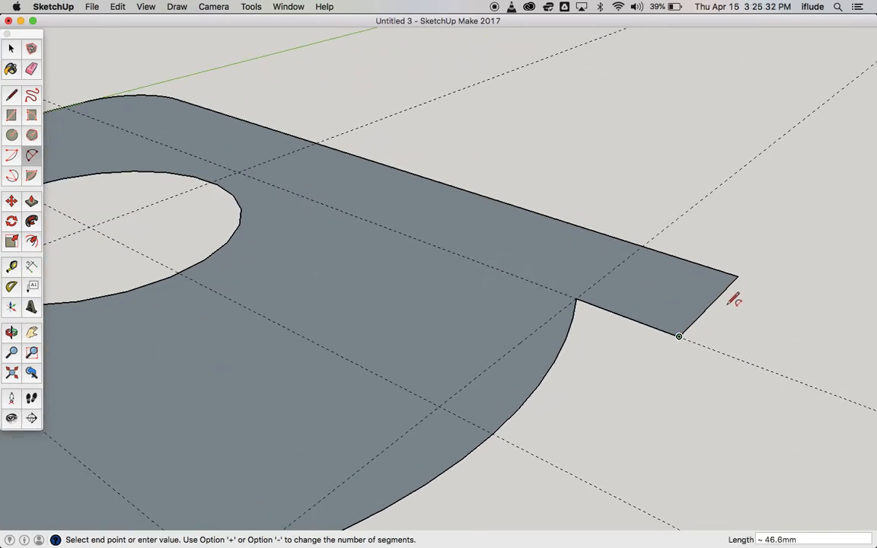
click(737, 277)
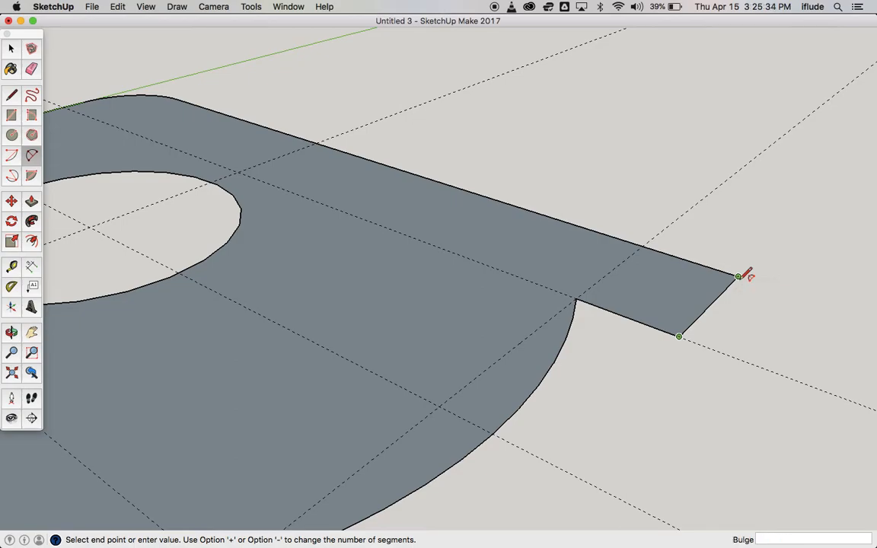
click(802, 312)
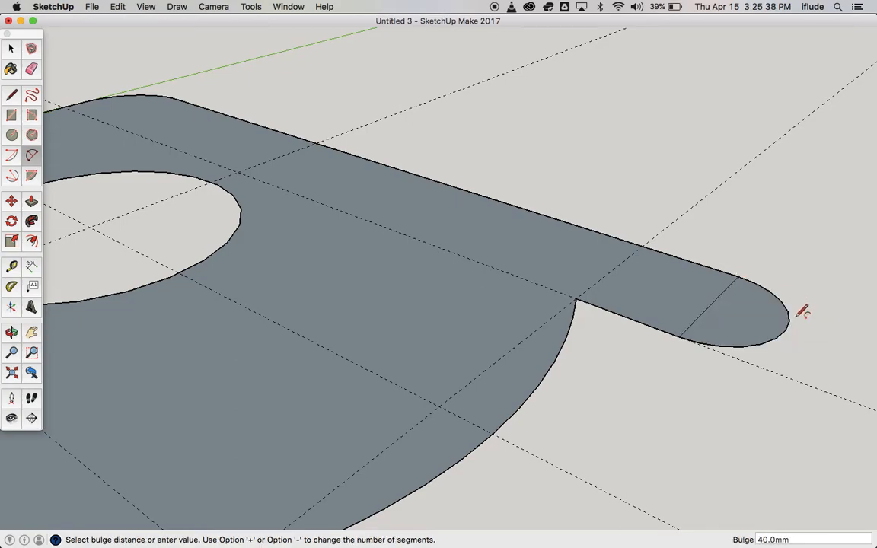
scroll(802, 312, down, 6)
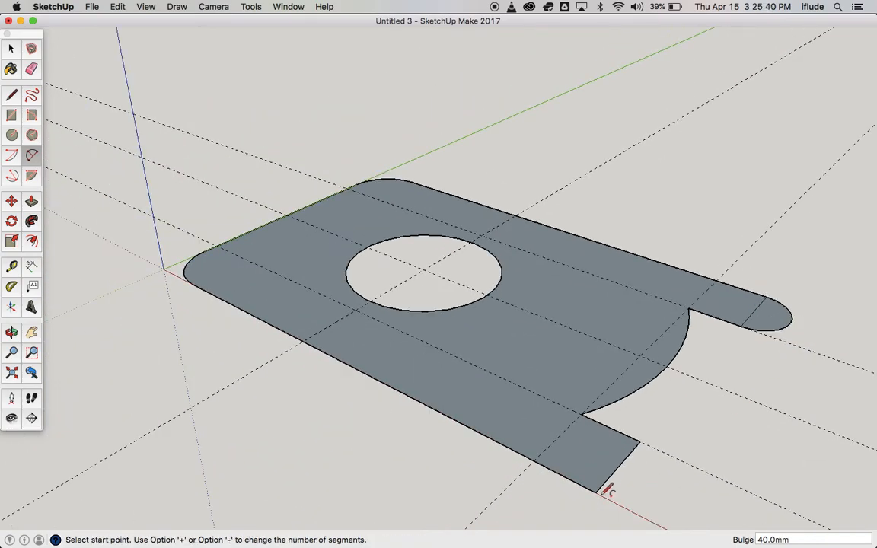
click(596, 492)
click(640, 440)
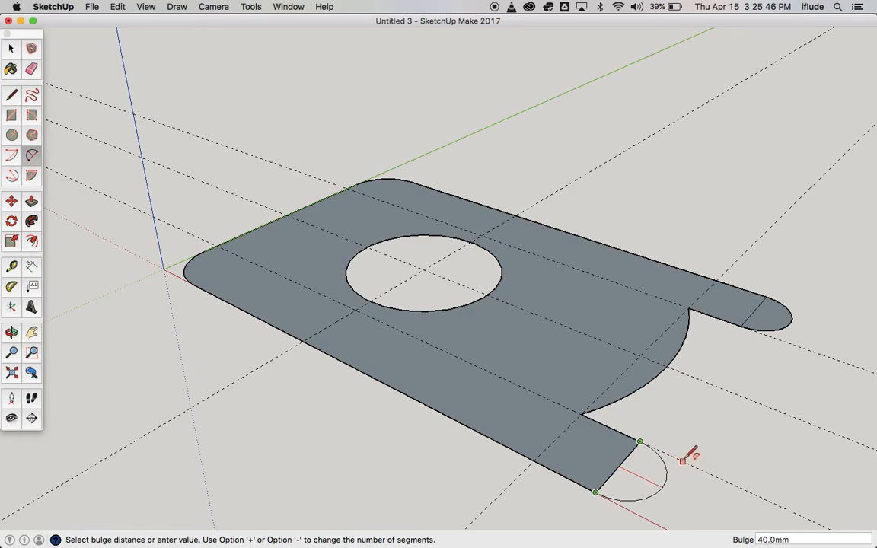
click(691, 454)
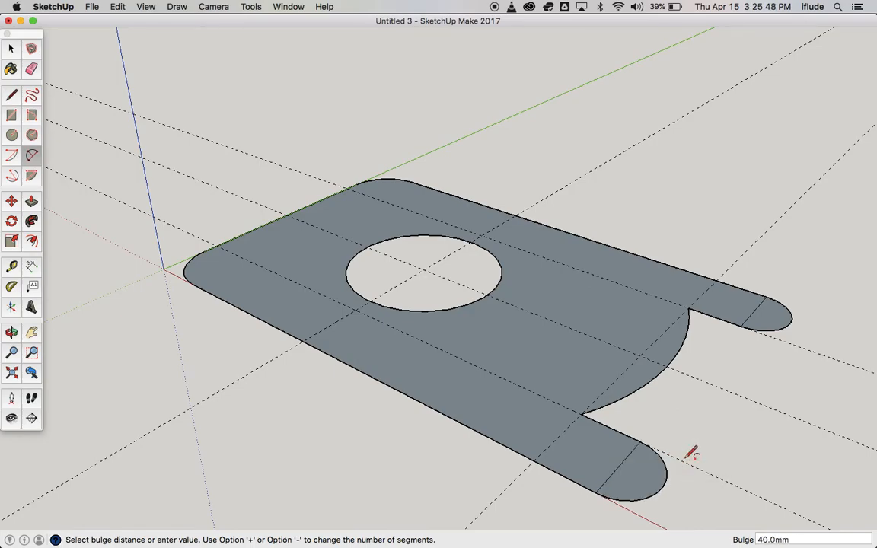
Copy the rounded end face of the far leg to empty space about 130 mm away, beside the plate
click(11, 50)
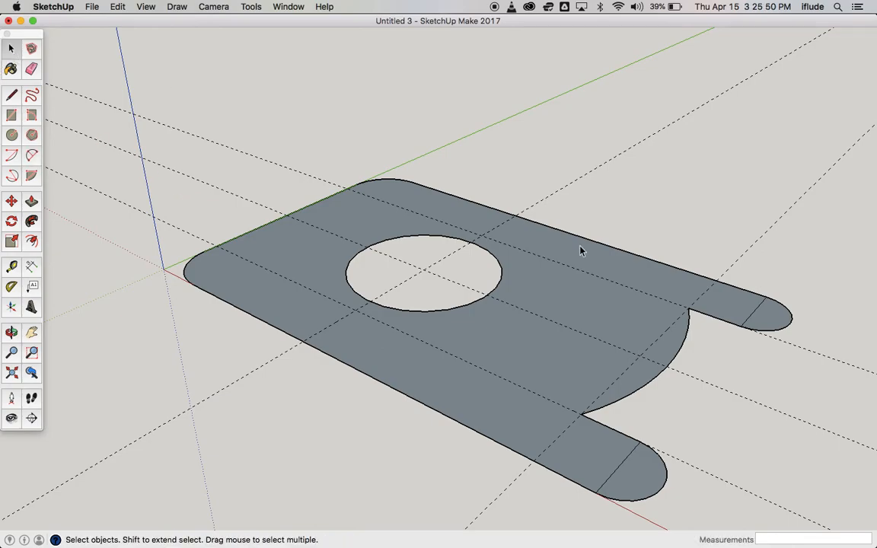
click(785, 317)
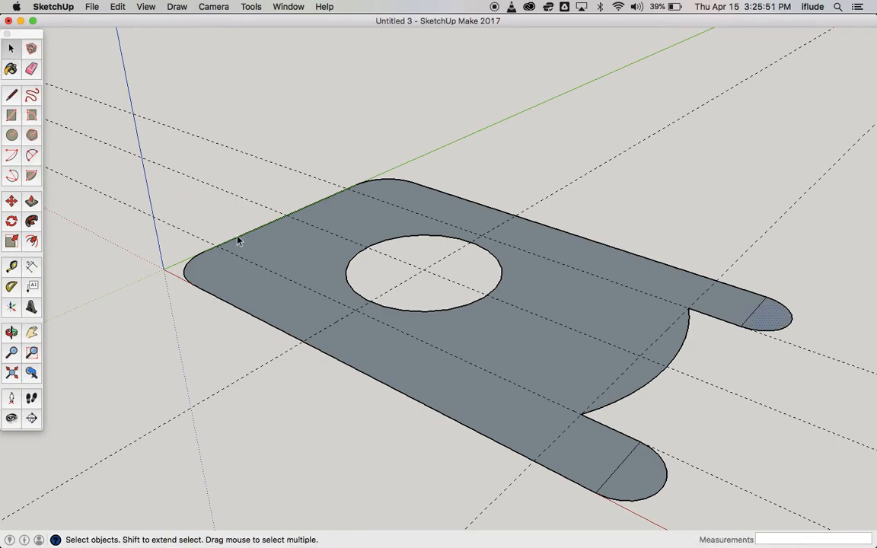
click(11, 201)
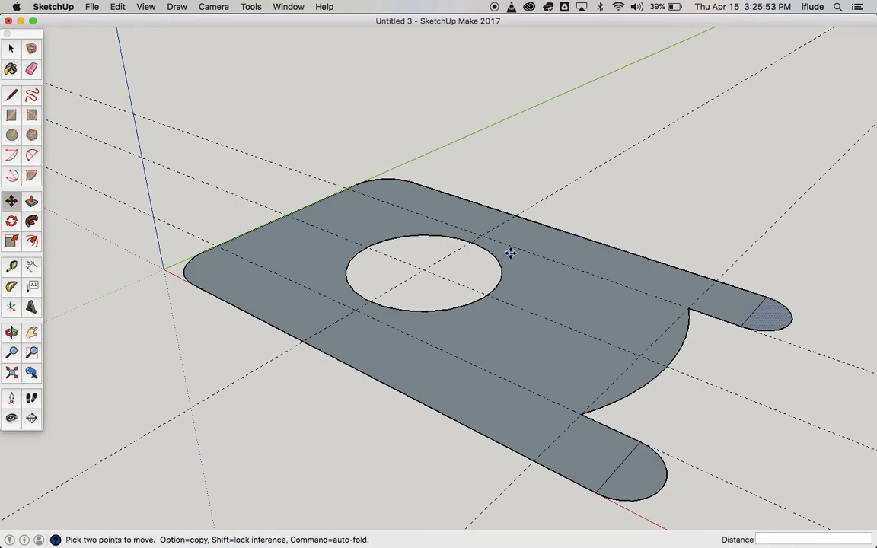
click(772, 319)
key(alt)
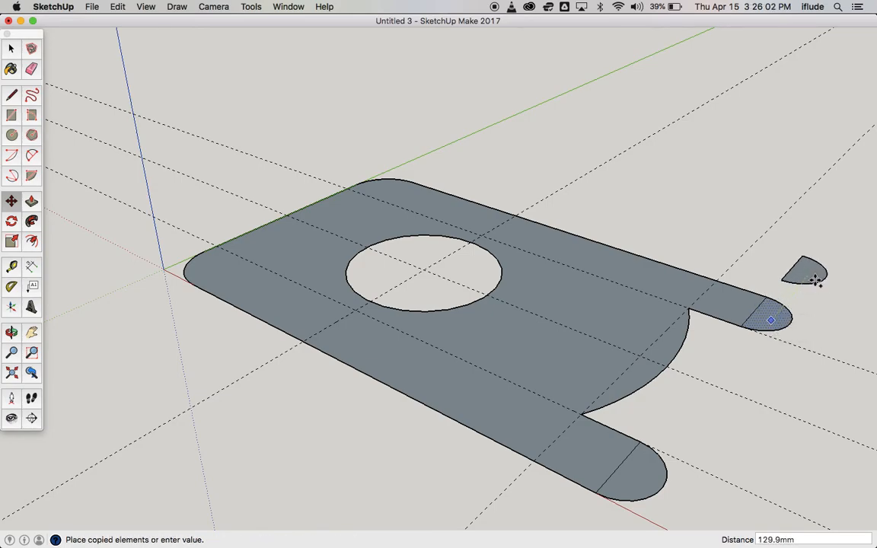
click(815, 280)
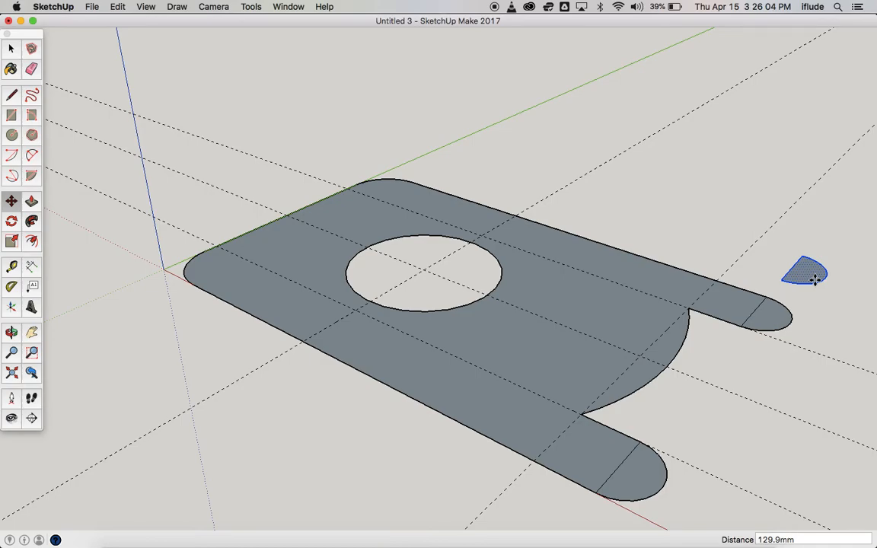
Delete the dividing lines between both legs and their rounded ends to merge the plate into one face
click(10, 49)
key(space)
click(757, 313)
click(632, 453)
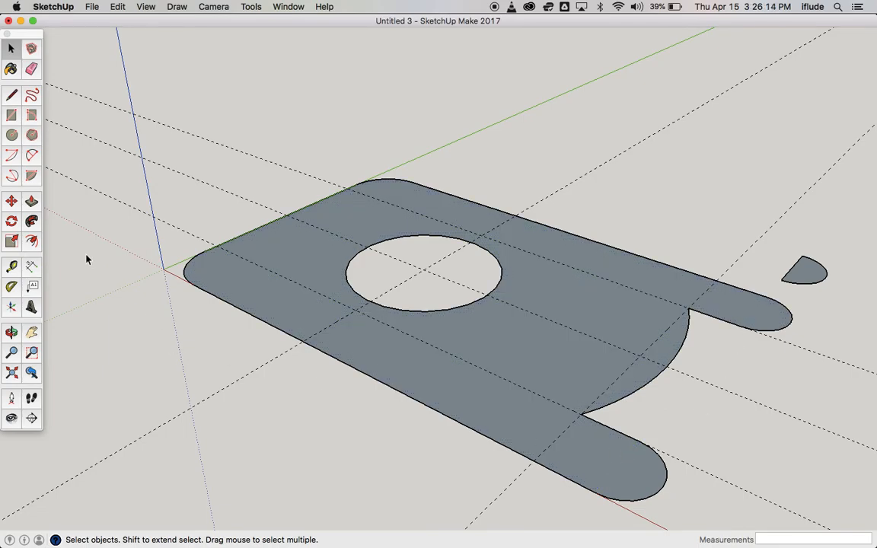
Check the Part 1 thickness in Preview and extrude the plate face upward 30 mm with Push/Pull
key(super+Tab)
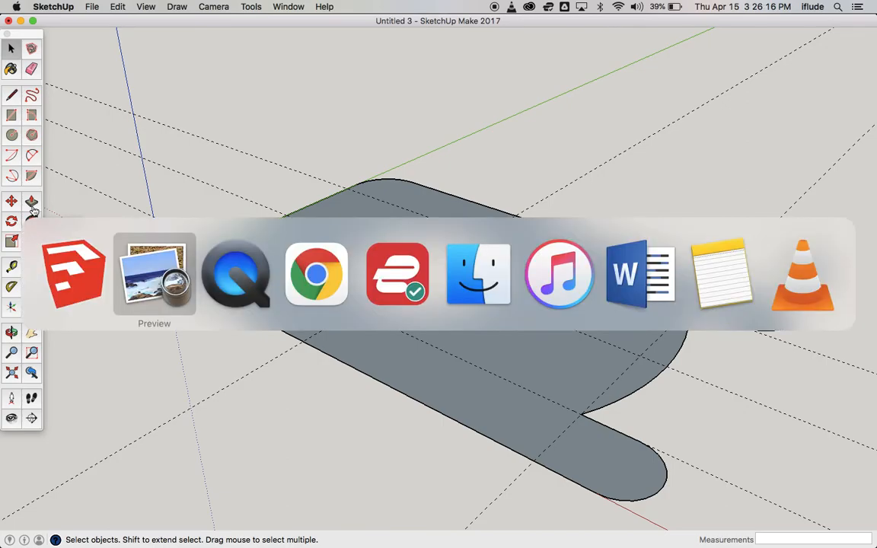
scroll(284, 271, down, 5)
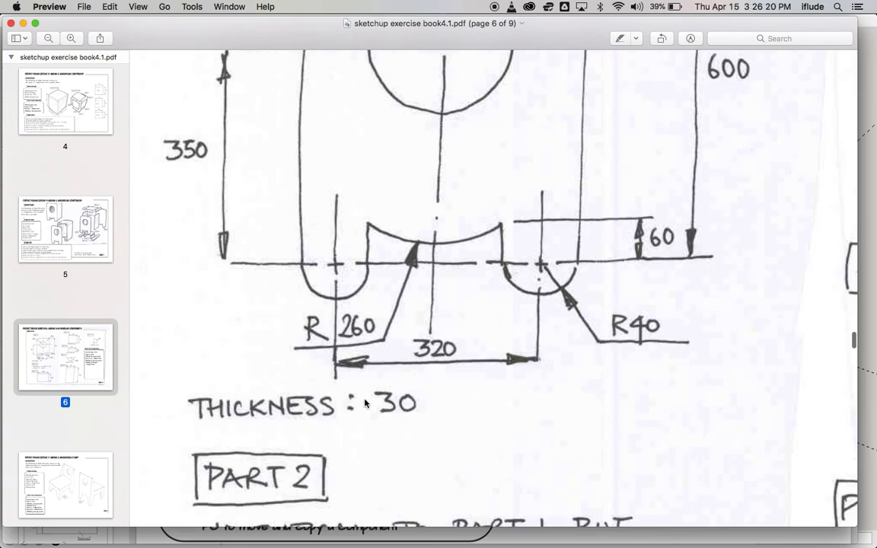
key(super+Tab)
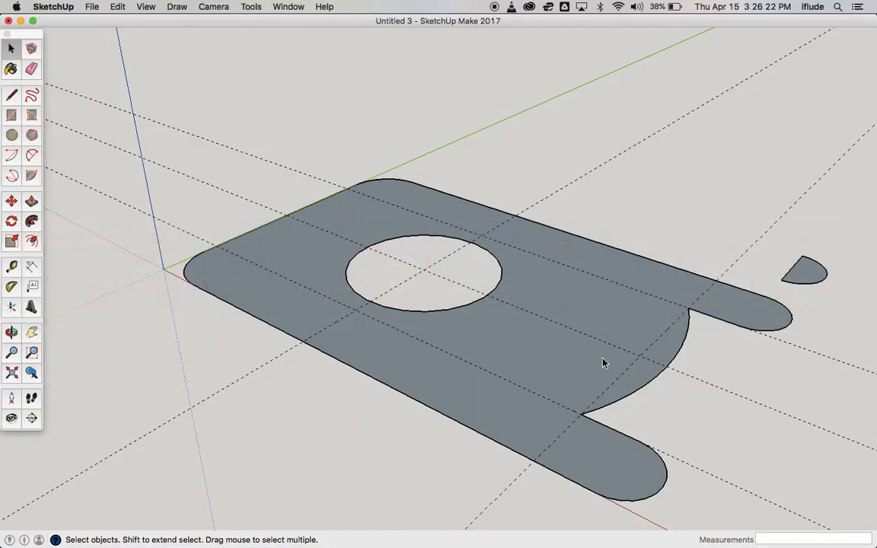
click(30, 200)
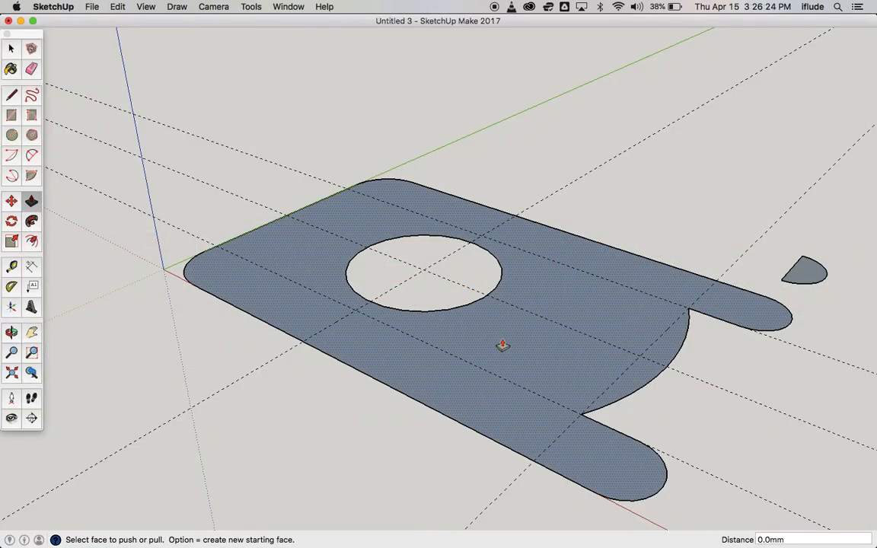
drag(502, 345, 502, 332)
text(30)
key(Return)
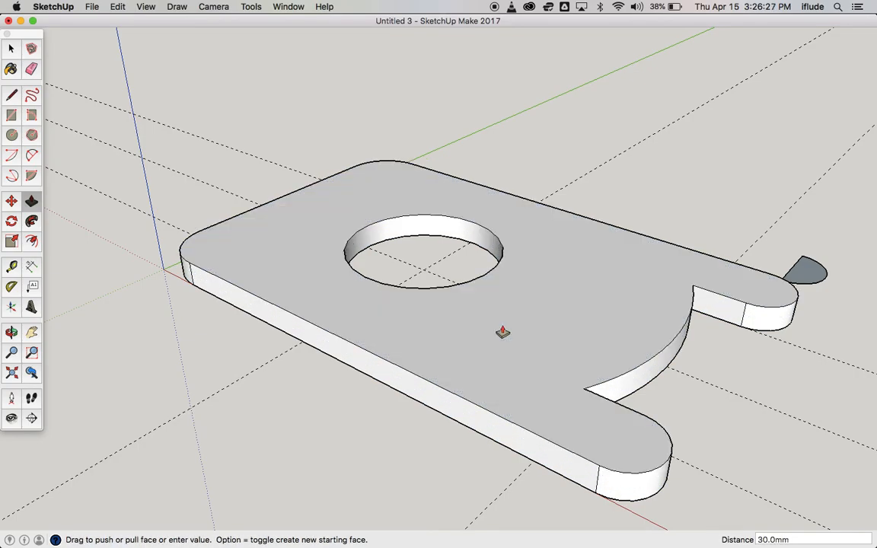
Turn the entire extruded plate into a component with the default settings
click(11, 48)
triple_click(348, 301)
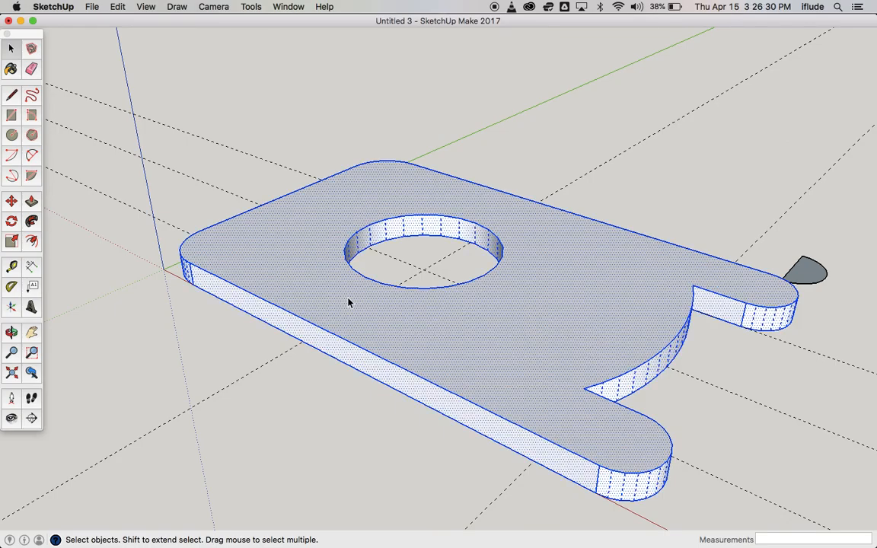
right_click(348, 302)
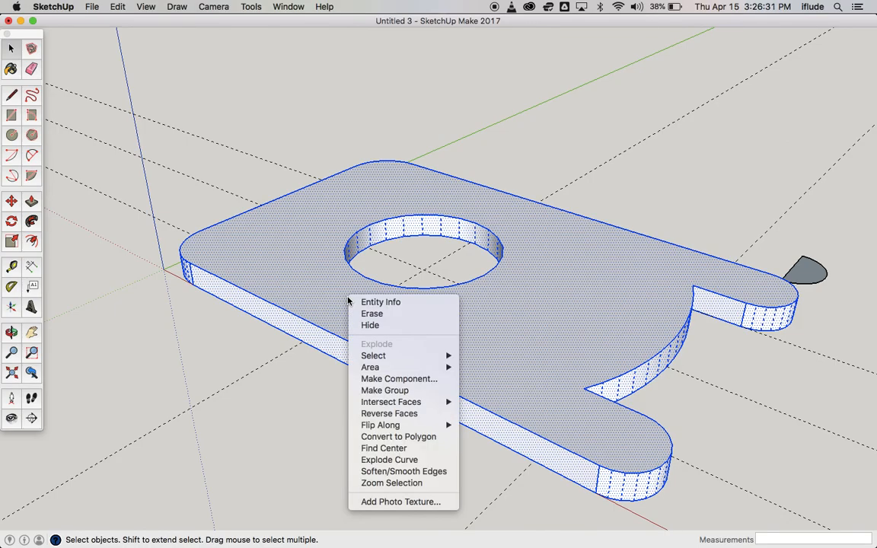
click(388, 379)
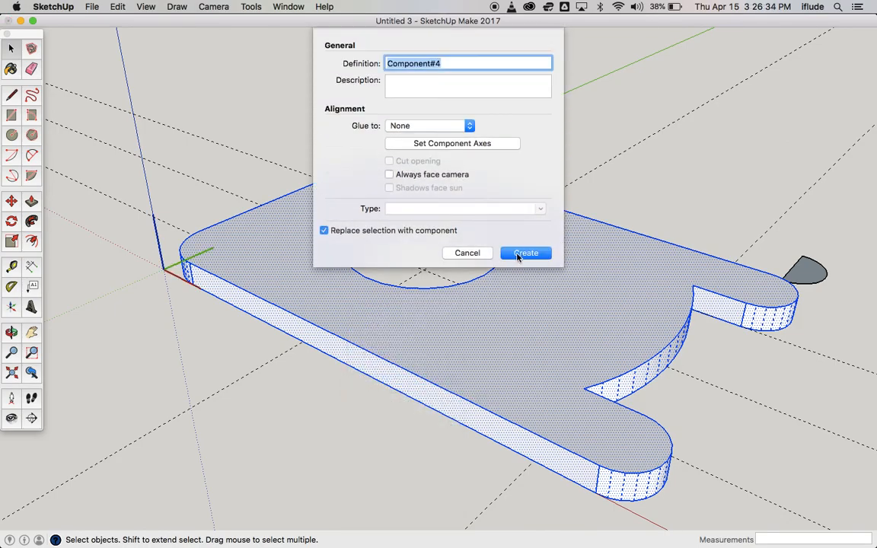
click(520, 254)
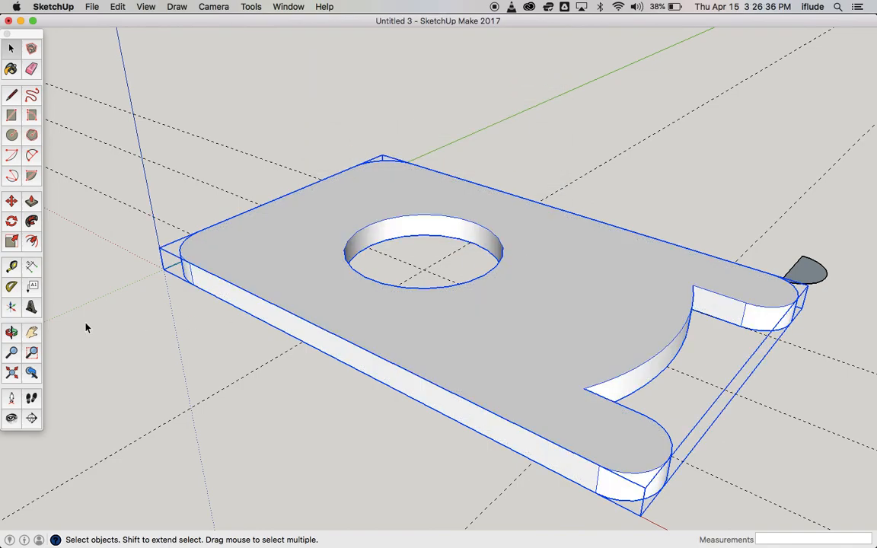
click(12, 331)
drag(151, 307, 147, 304)
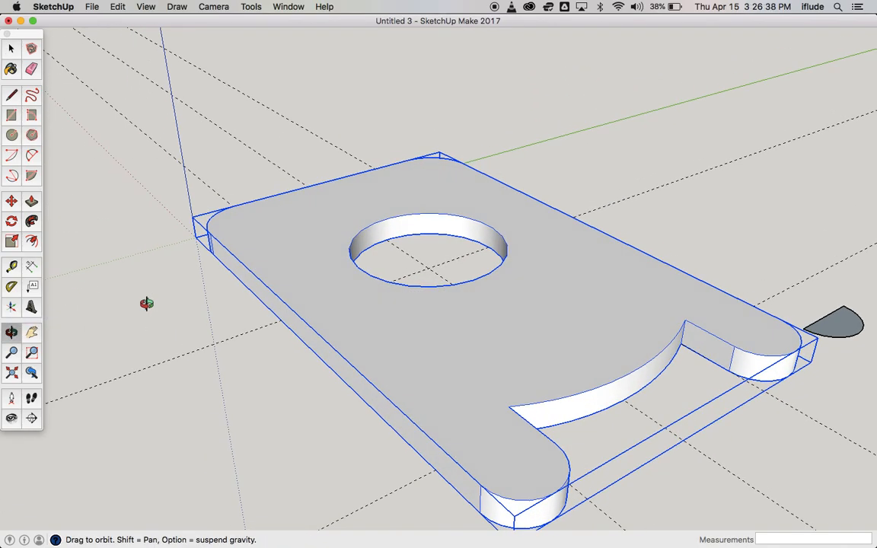